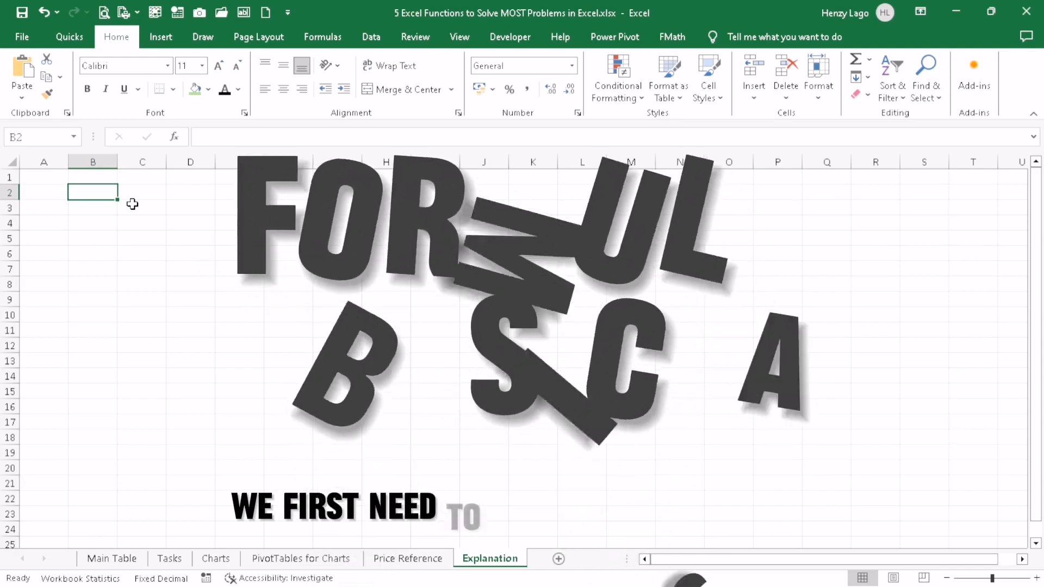
# Enter the formula =1+3 in cell B2 of the Explanation sheet.
pyautogui.write('=')
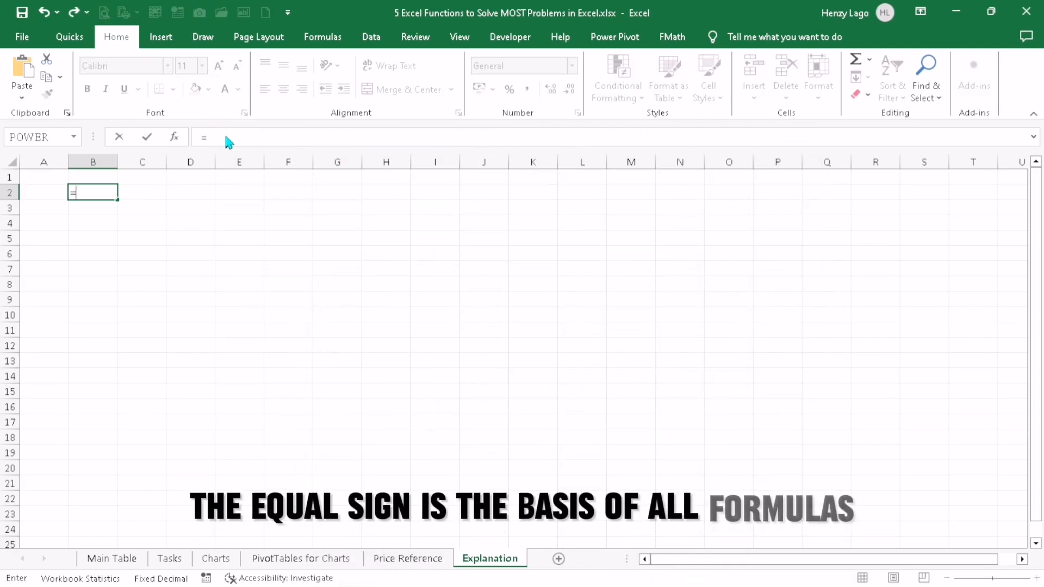
pyautogui.write('1')
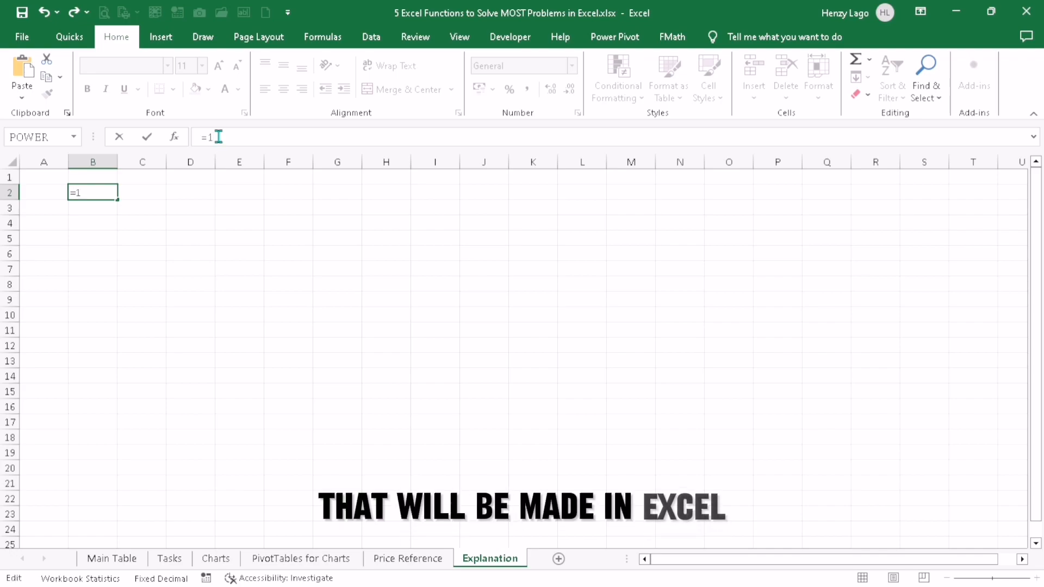
pyautogui.write('+3')
pyautogui.press('Return')
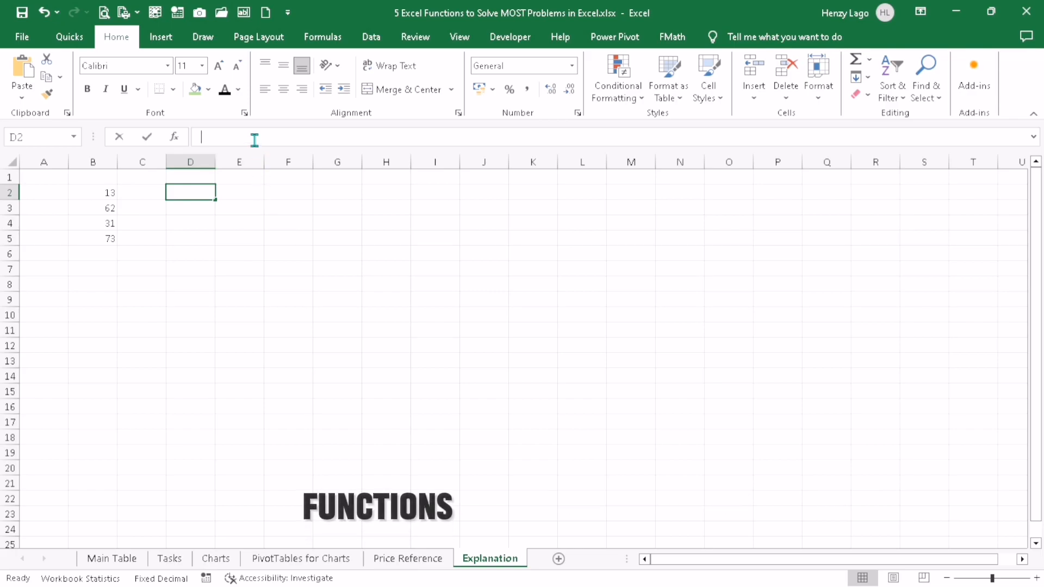
# Enter =SUM(B2:B5) in cell D2 to add up the four numbers in column B.
pyautogui.click(254, 137)
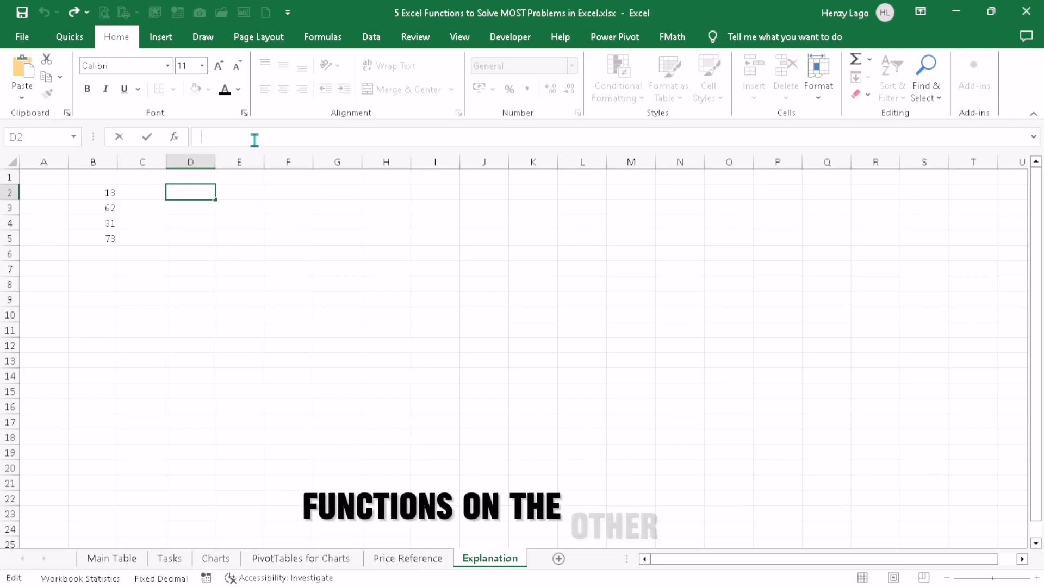
pyautogui.write('=')
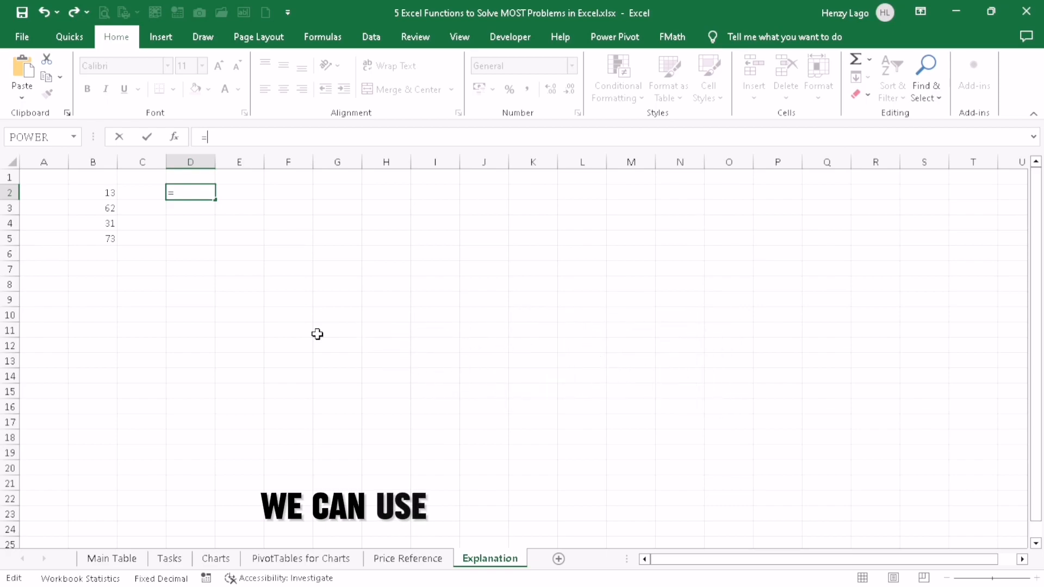
pyautogui.write('SU')
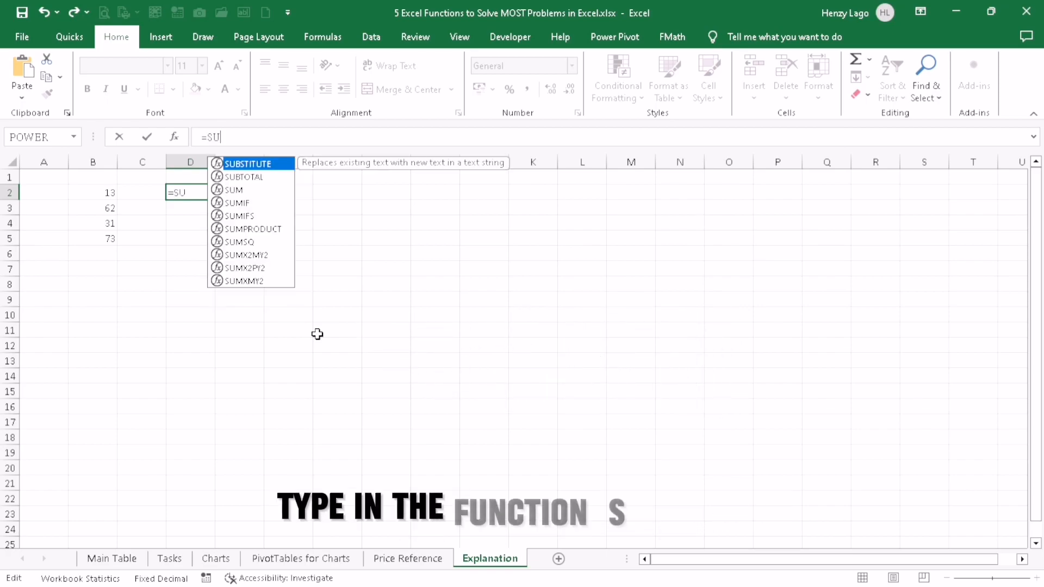
pyautogui.write('M(')
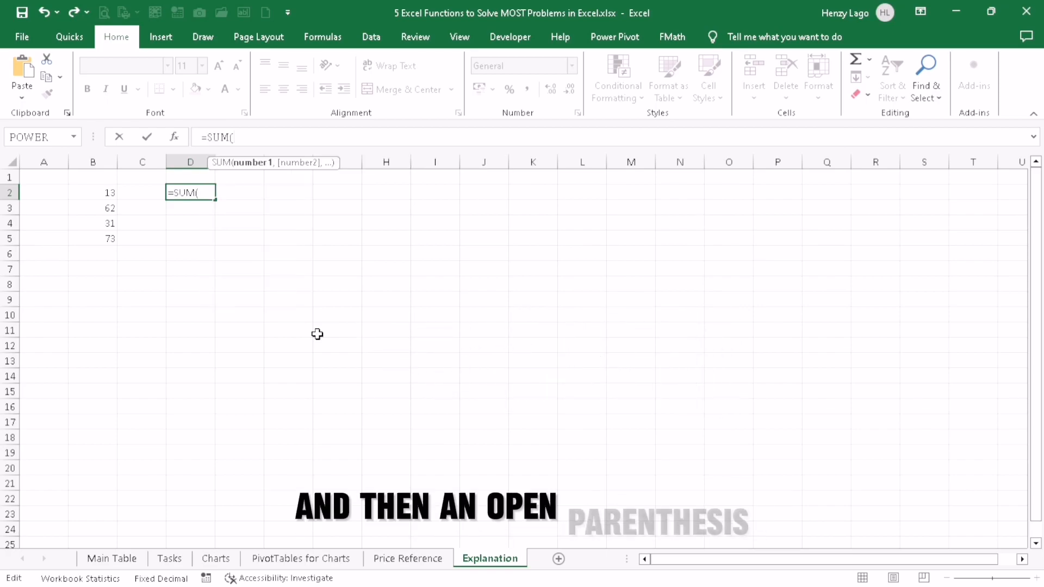
pyautogui.click(106, 195)
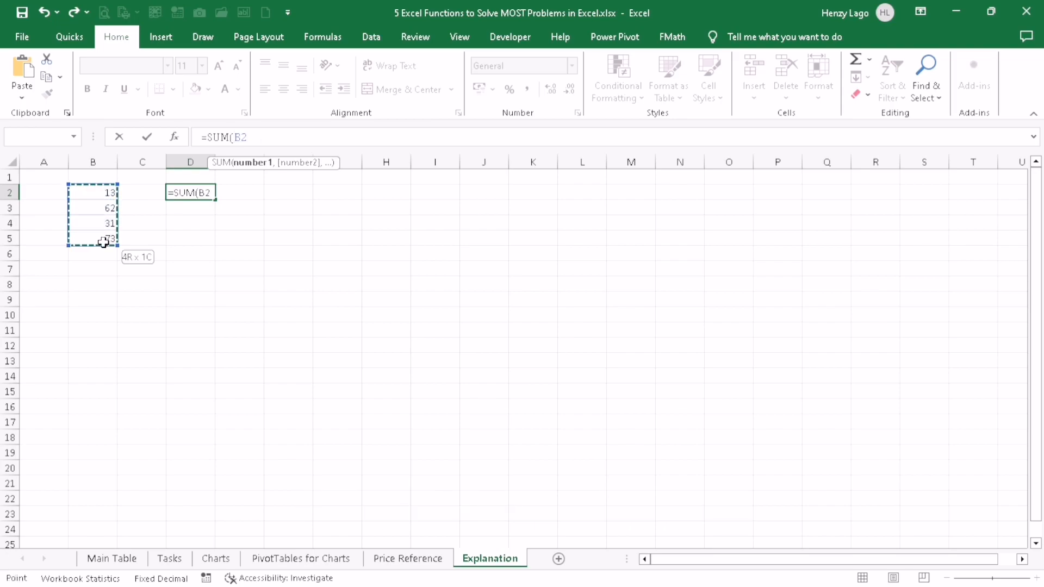
pyautogui.moveTo(103, 243); pyautogui.dragTo(105, 244)
pyautogui.write(')')
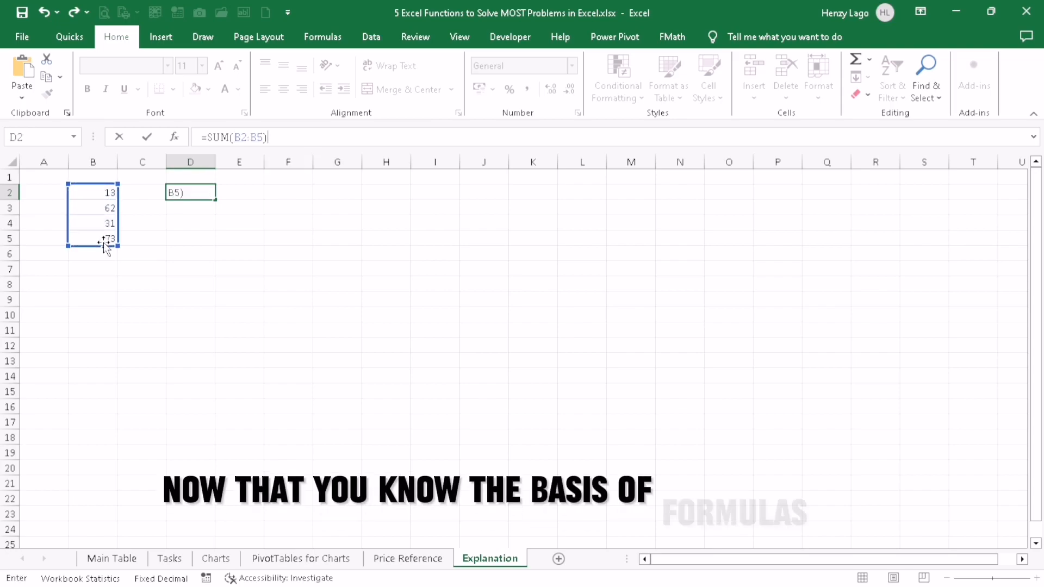
pyautogui.press('Return')
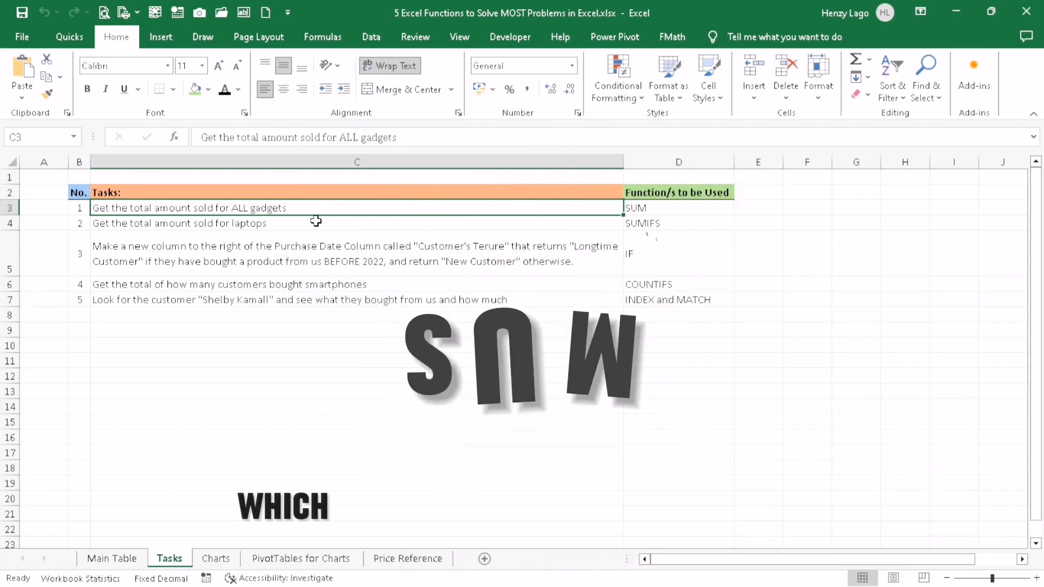
# Enter =SUM(sales[Amount Purchased]) for Total Amount Sold for ALL Gadgets in M2 of Main Table, and check the total on the Charts sheet.
pyautogui.click(130, 560)
pyautogui.moveTo(692, 560); pyautogui.dragTo(783, 560)
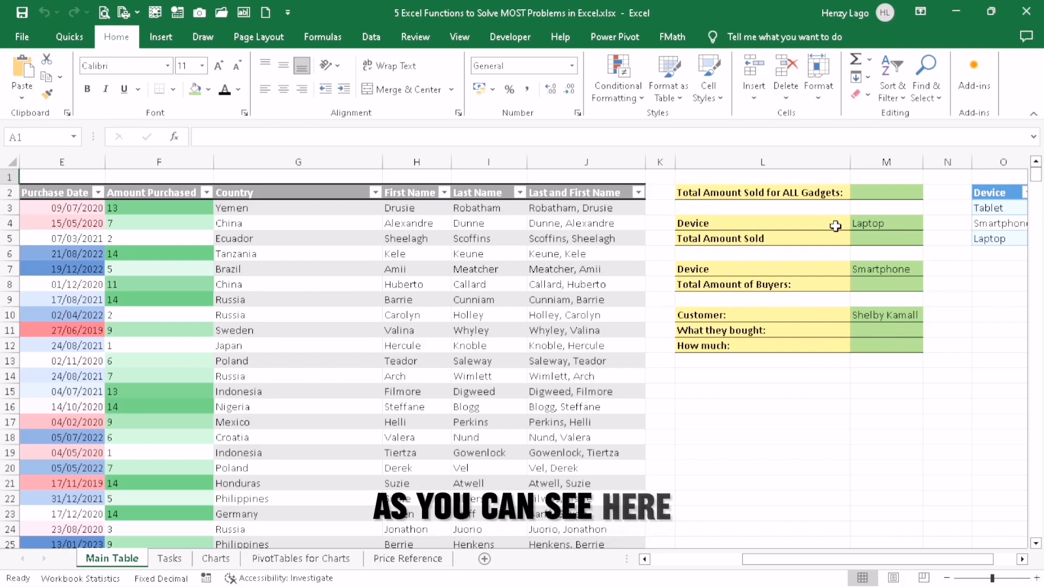
pyautogui.click(864, 193)
pyautogui.click(756, 141)
pyautogui.write('=')
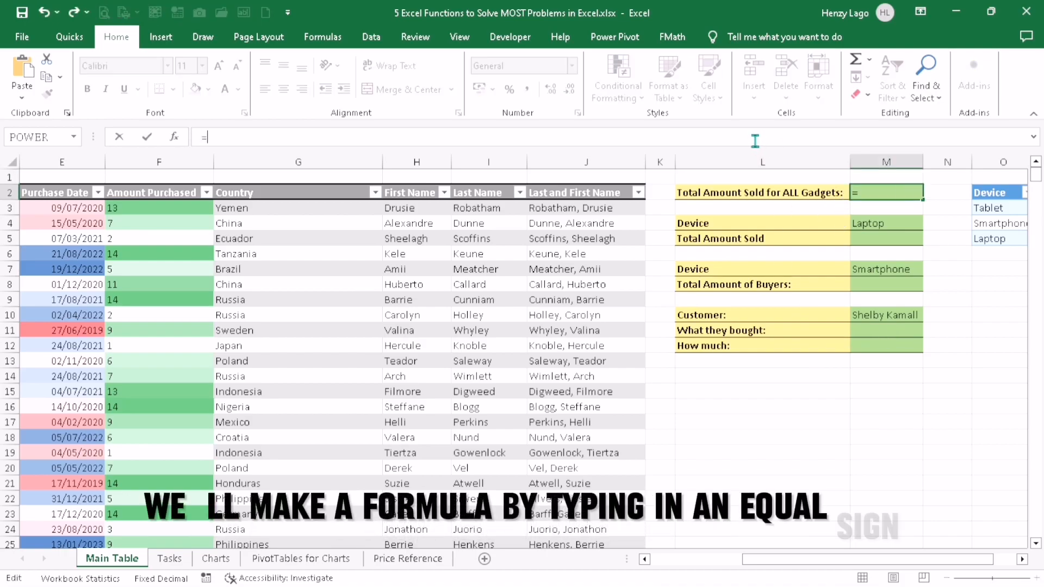
pyautogui.write('SUM')
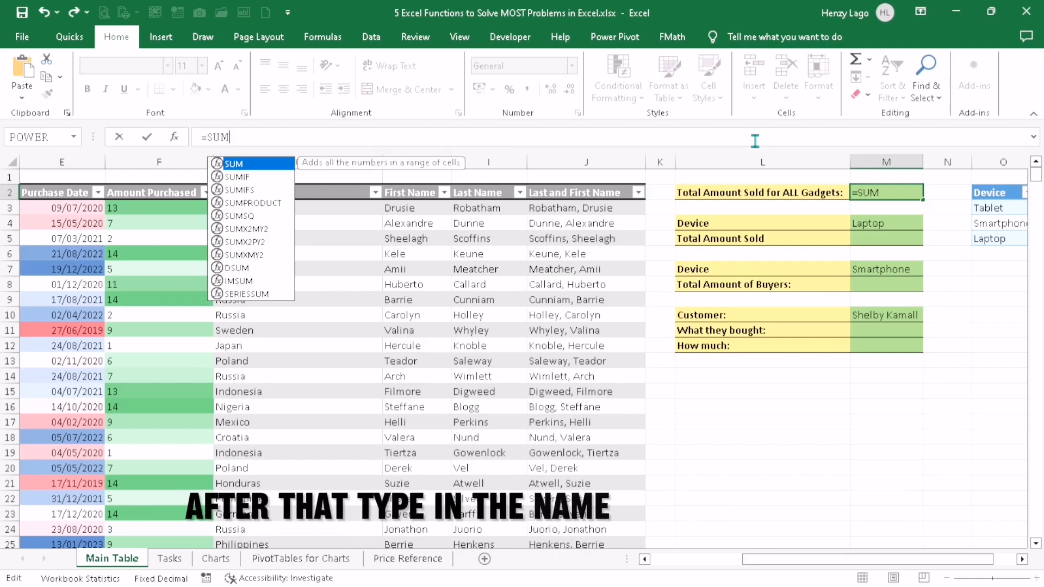
pyautogui.write('(')
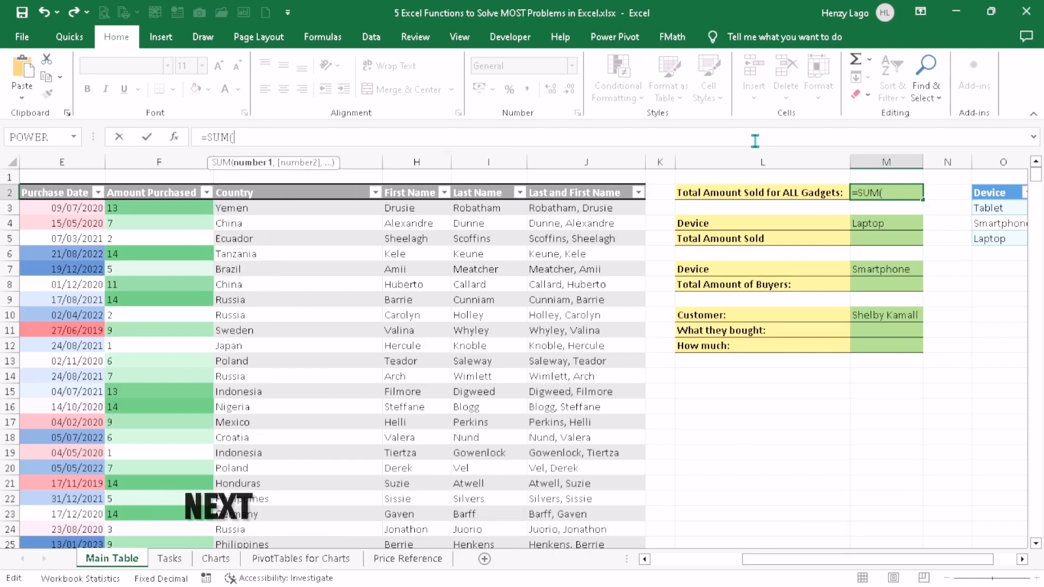
pyautogui.moveTo(802, 560); pyautogui.dragTo(733, 563)
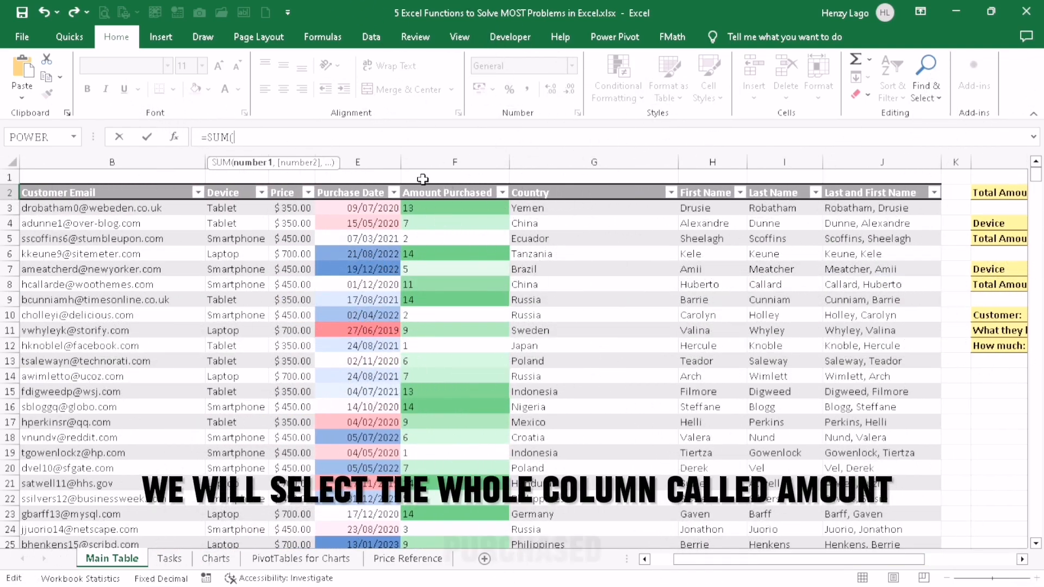
pyautogui.click(428, 183)
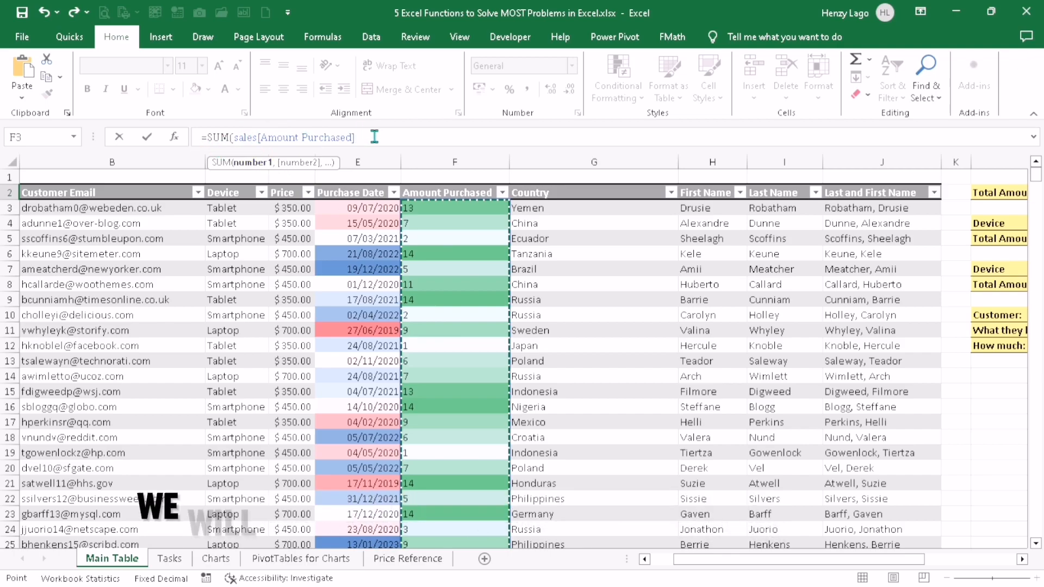
pyautogui.write(')')
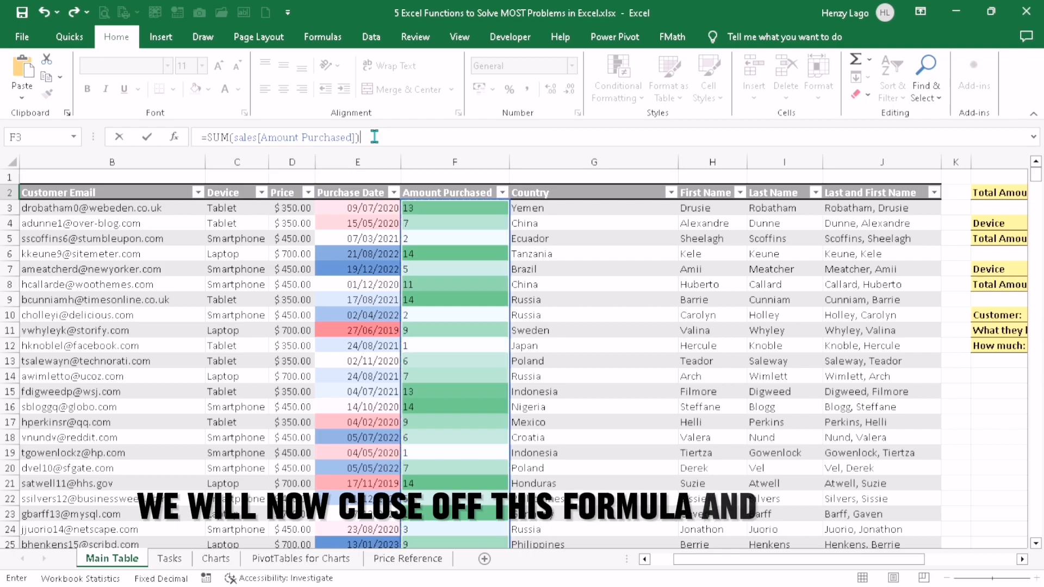
pyautogui.press('Return')
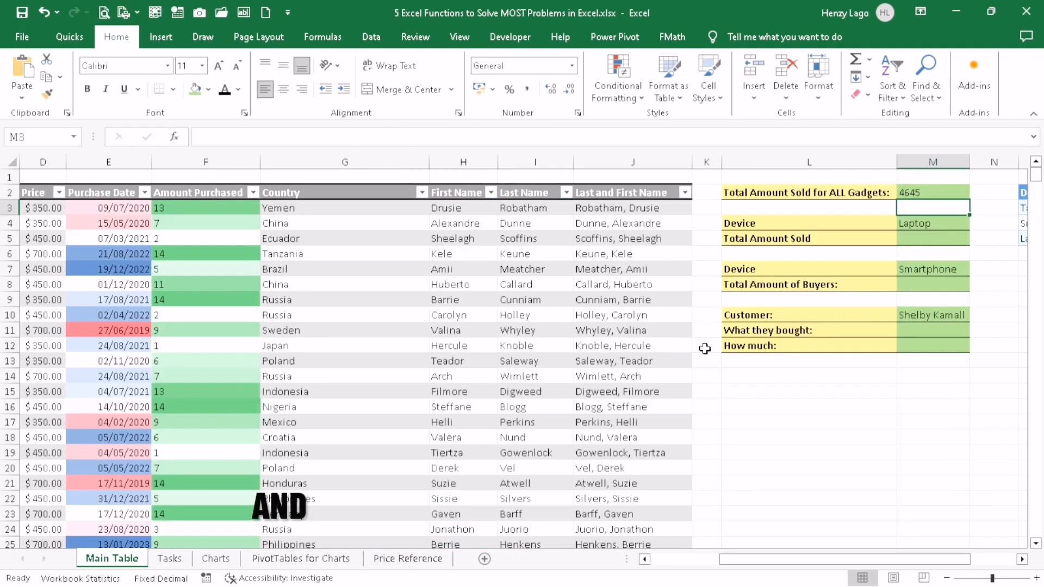
pyautogui.hscroll(1, 829, 303)
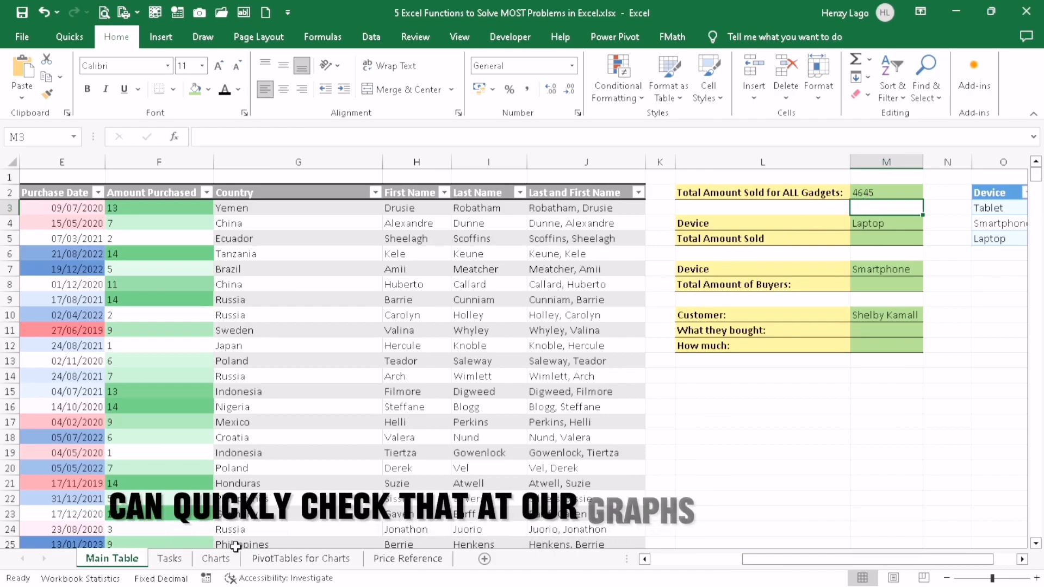
pyautogui.click(206, 562)
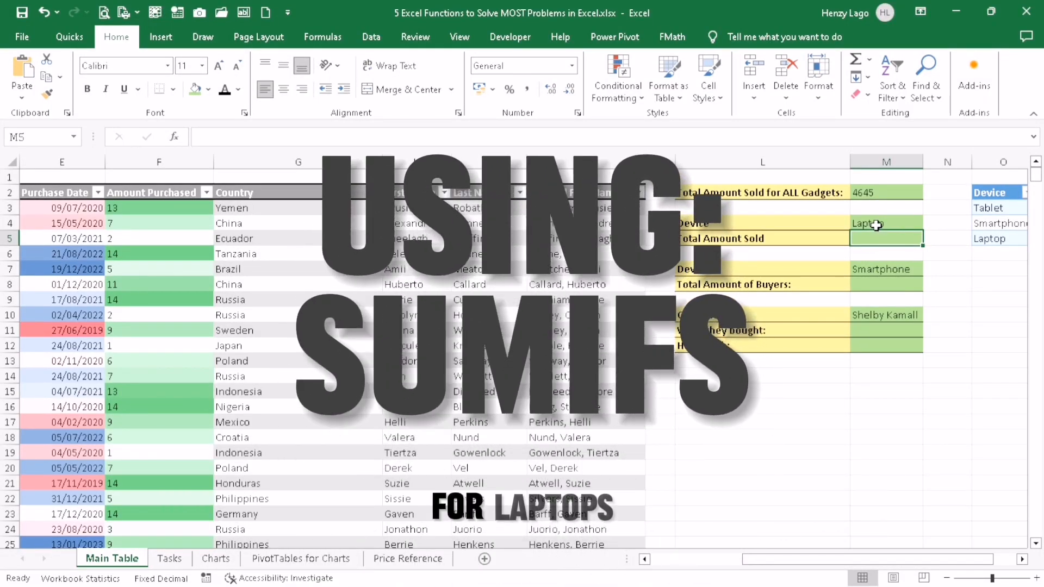
# Enter =SUMIFS(sales[Amount Purchased],sales[Device],M4) in cell M5 to total the amount sold for laptops.
pyautogui.click(626, 132)
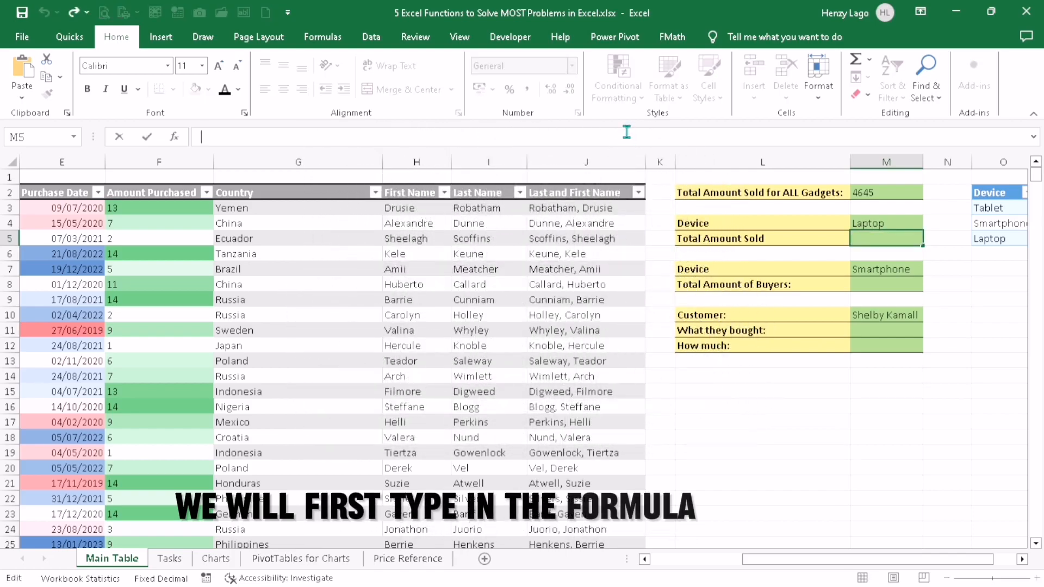
pyautogui.write('=SUMIFS(')
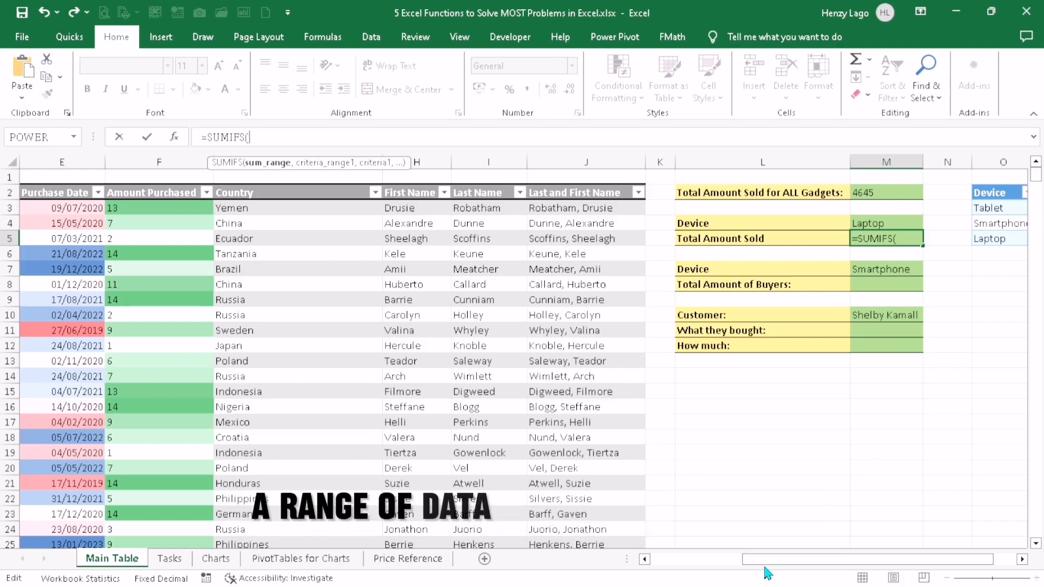
pyautogui.moveTo(763, 566); pyautogui.dragTo(673, 566)
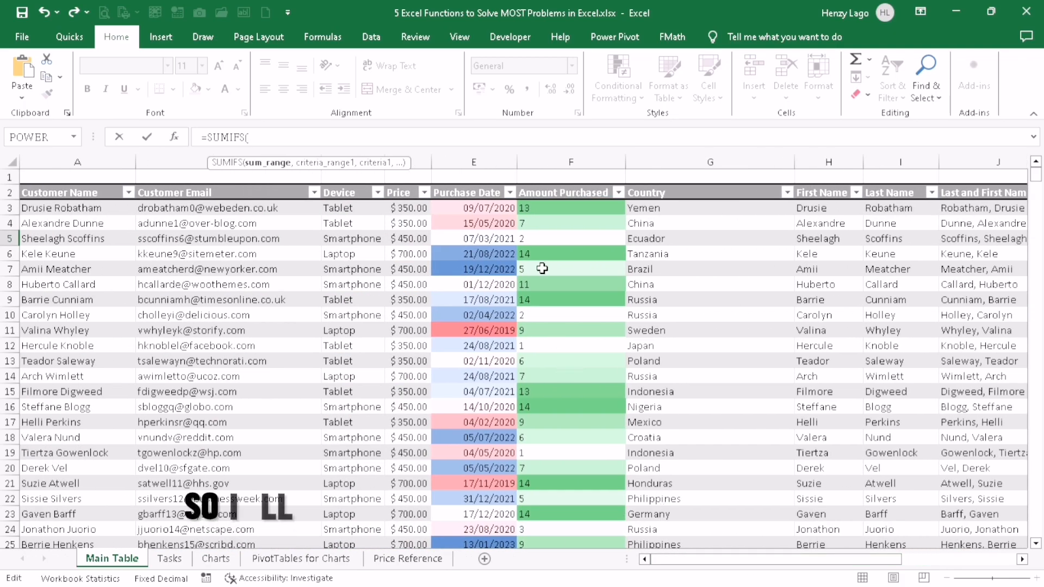
pyautogui.click(551, 182)
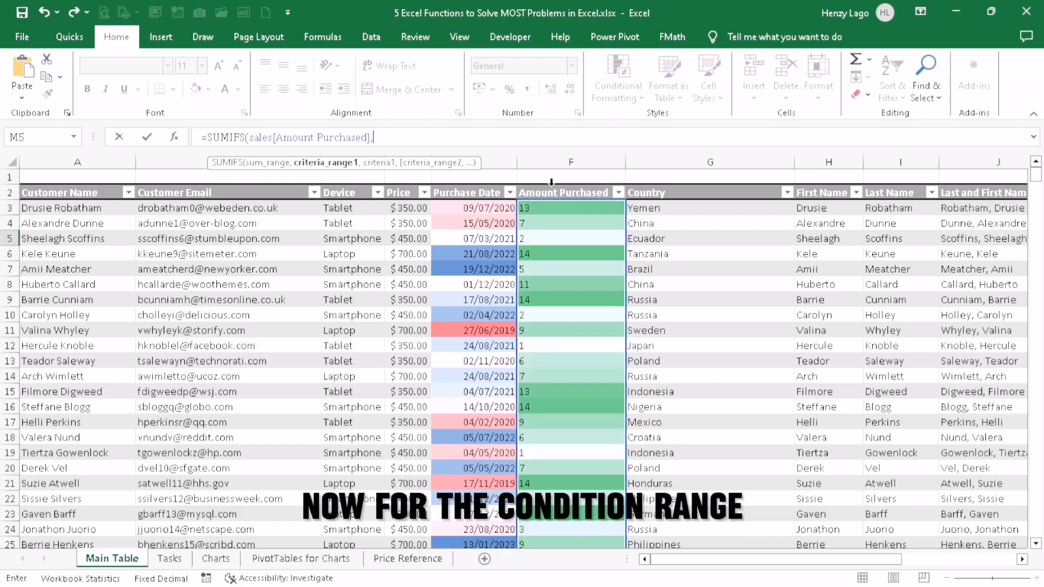
pyautogui.click(353, 183)
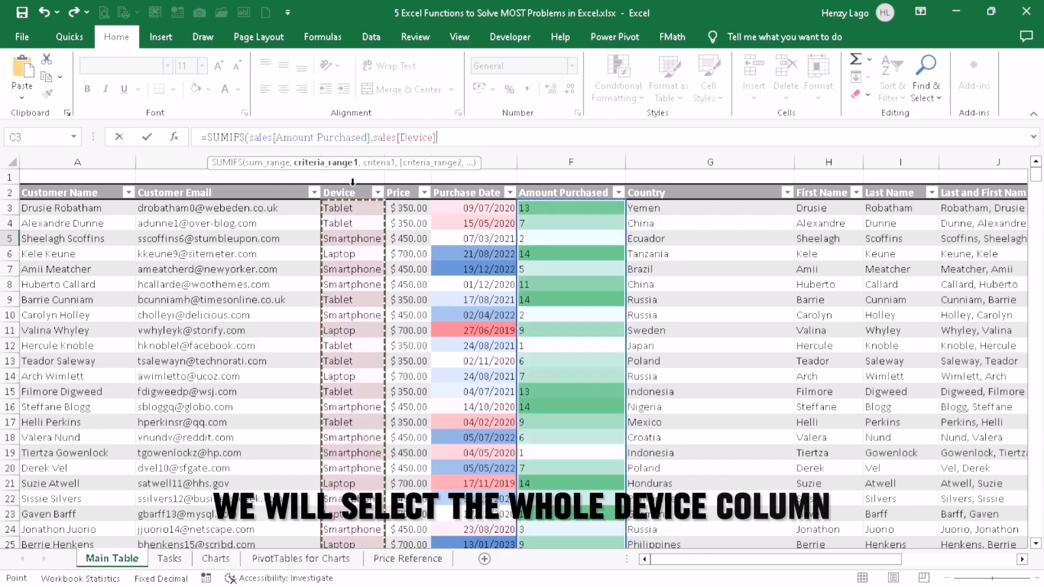
pyautogui.write(',')
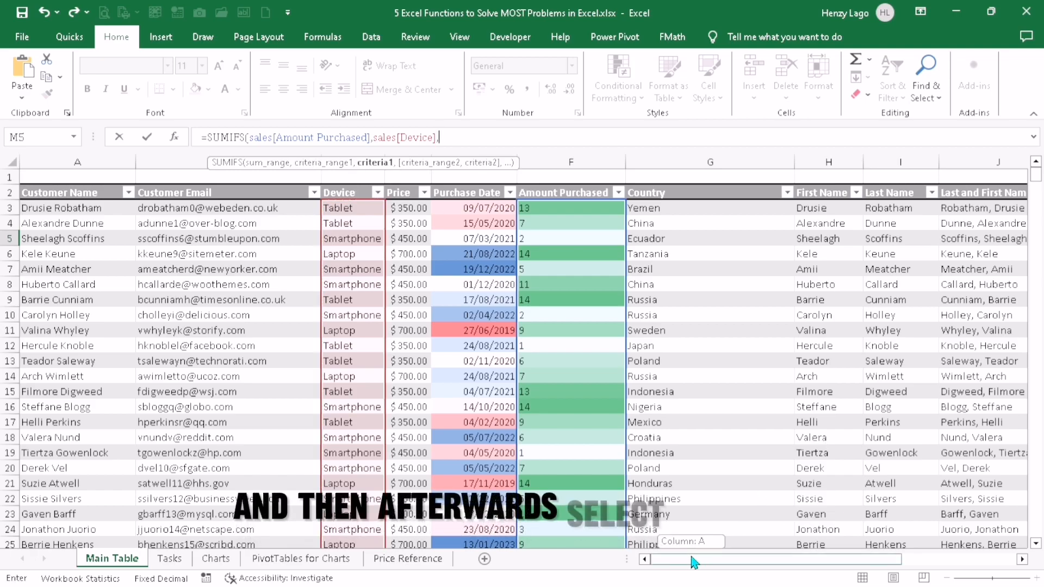
pyautogui.moveTo(694, 563); pyautogui.dragTo(797, 548)
pyautogui.click(803, 220)
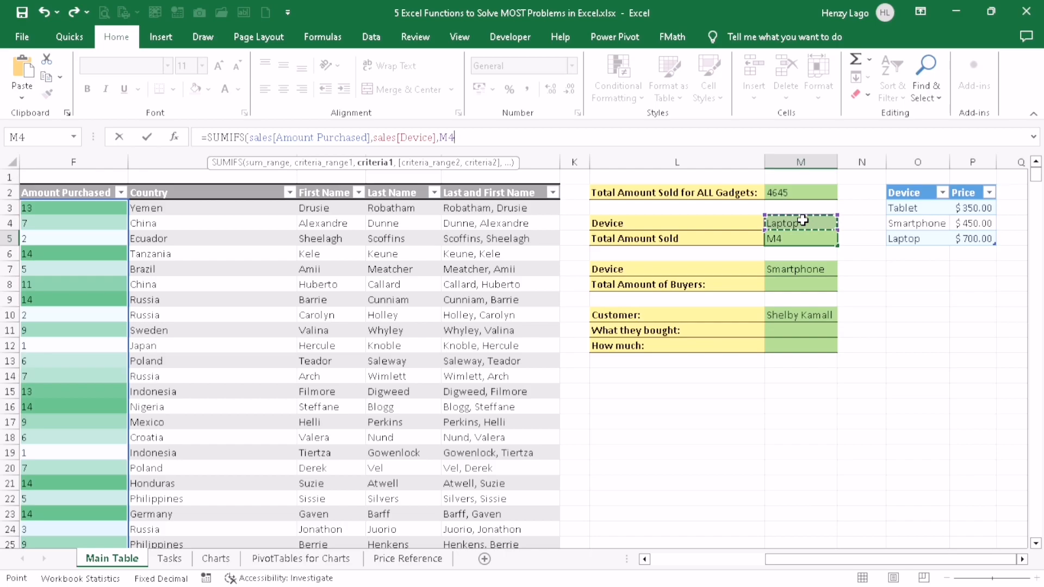
pyautogui.moveTo(778, 564); pyautogui.dragTo(709, 559)
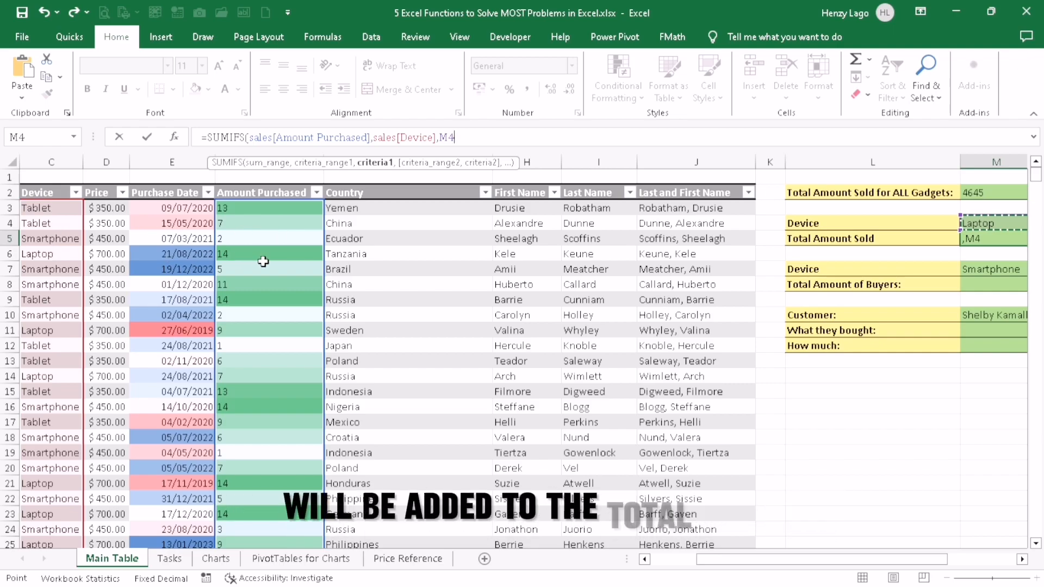
pyautogui.write(')')
pyautogui.press('Return')
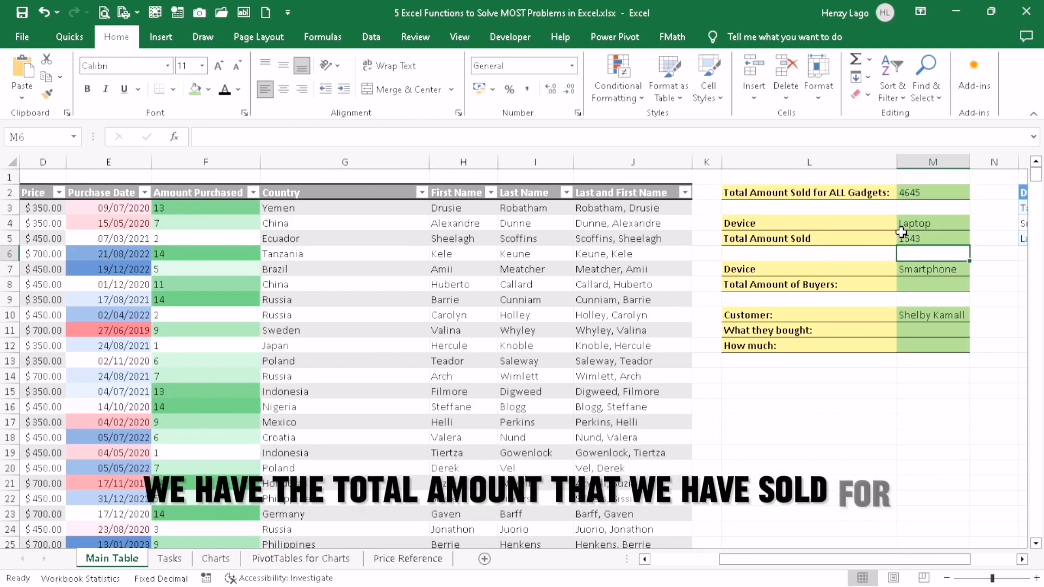
# Insert a new column between Purchase Date and Amount Purchased in the sales table.
pyautogui.hscroll(1, 708, 371)
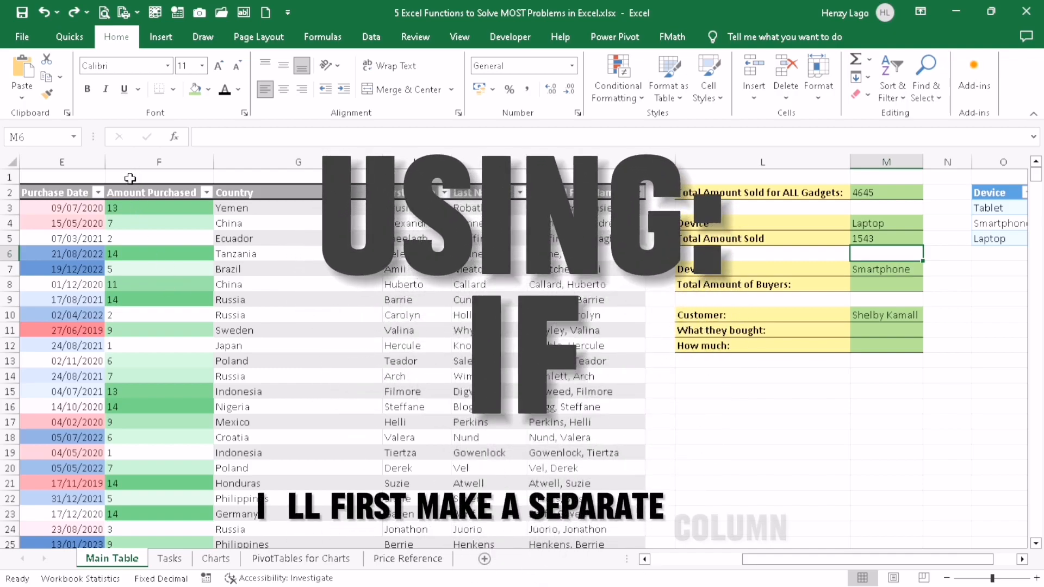
pyautogui.click(130, 178)
pyautogui.hotkey('ctrl', 'space')
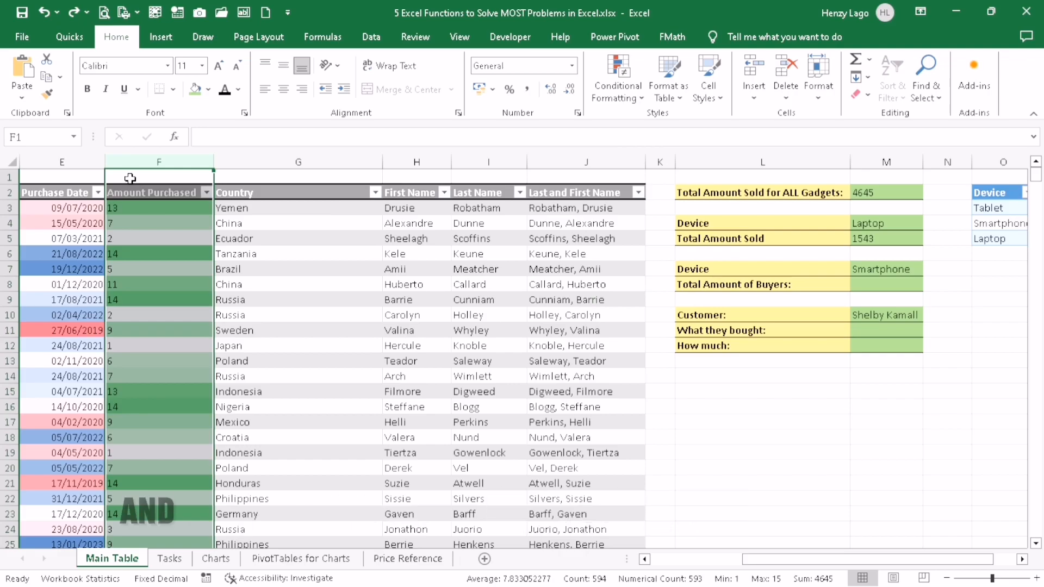
pyautogui.hotkey('ctrl', 'shift', '+')
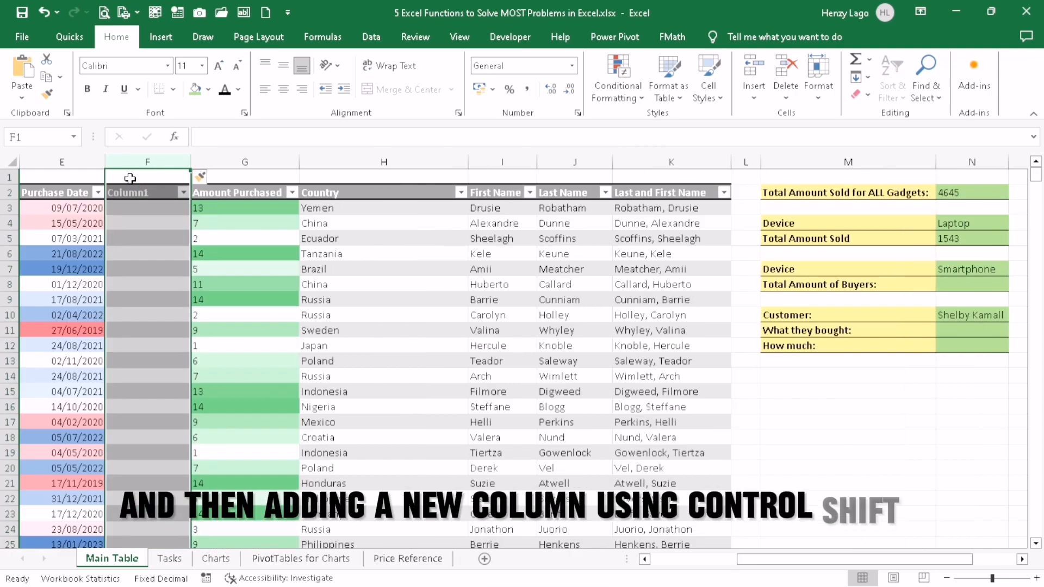
# Rename the new column's header in F2 as "Customer's Tenure".
pyautogui.click(131, 192)
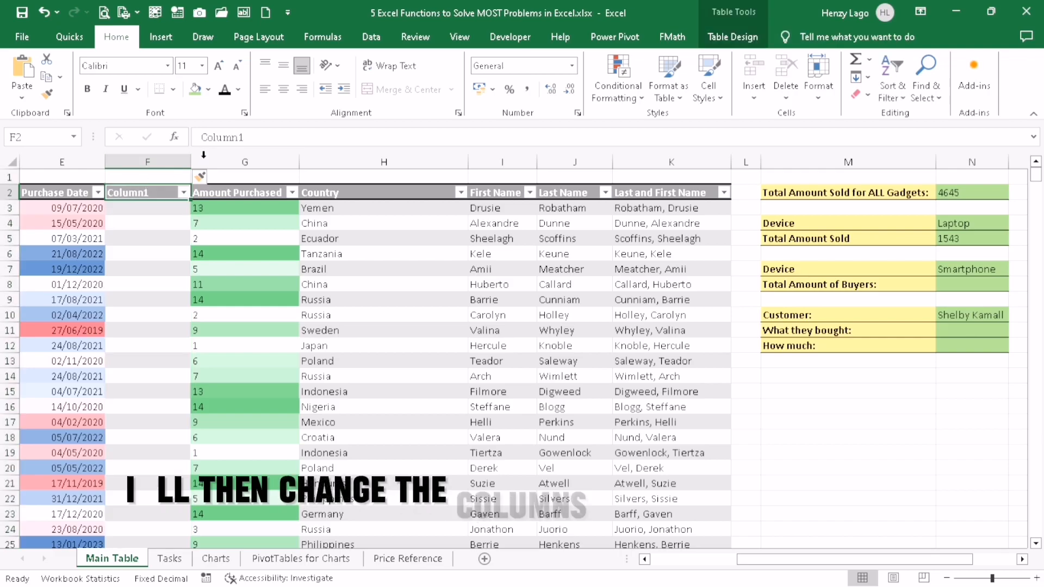
pyautogui.click(256, 139)
pyautogui.press('BackSpace')
pyautogui.press('BackSpace')
pyautogui.press('BackSpace')
pyautogui.press('BackSpace')
pyautogui.press('BackSpace')
pyautogui.press('BackSpace')
pyautogui.press('BackSpace')
pyautogui.write("Customer's")
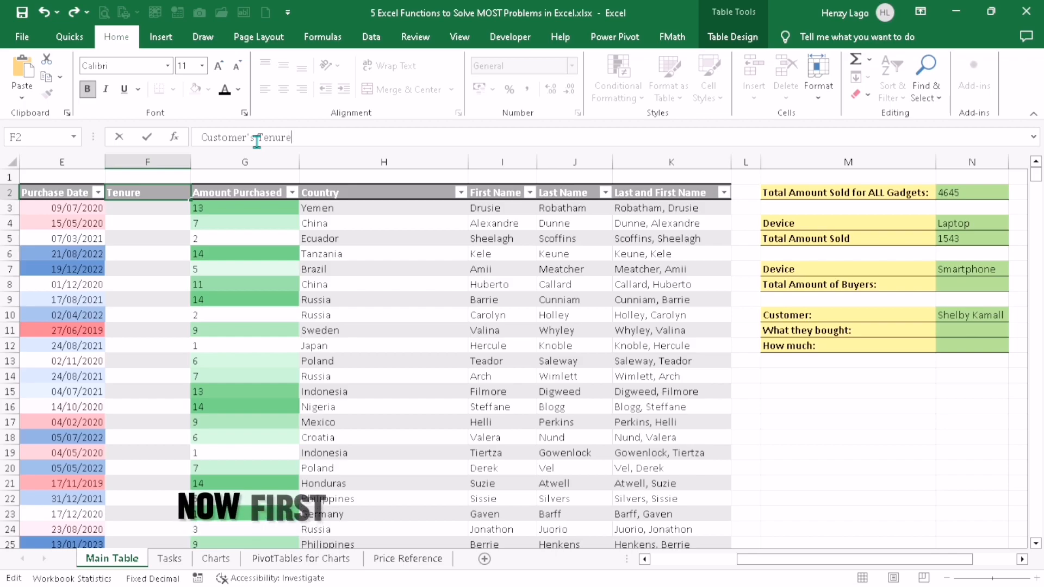
pyautogui.write(' Tenure')
# Start an IF formula in cell F3 of the Customer's Tenure column, with [@[Purchase Date]]< as the beginning of its logical test.
pyautogui.click(152, 207)
pyautogui.write('=IF(')
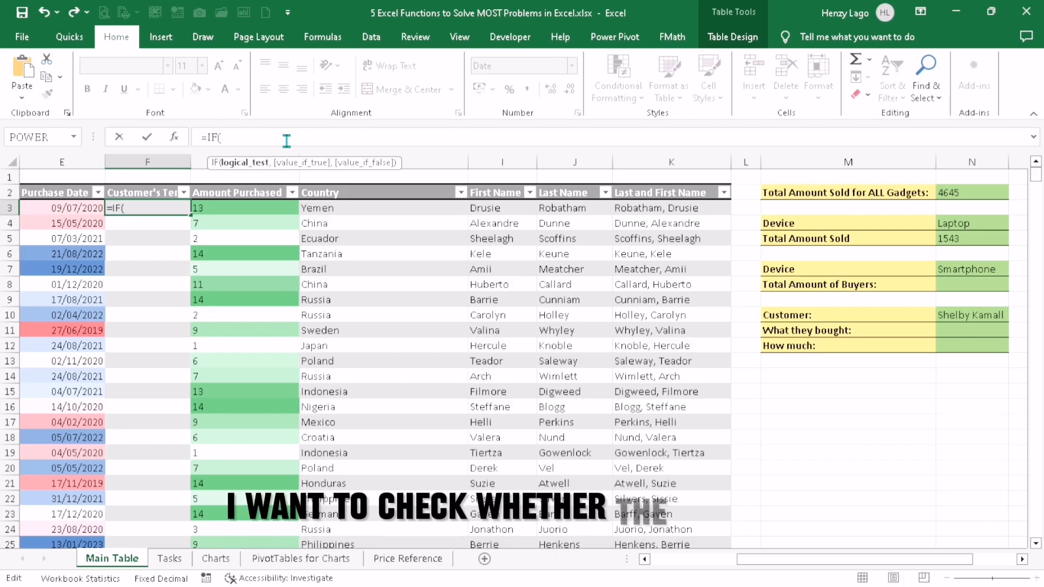
pyautogui.moveTo(774, 562); pyautogui.dragTo(752, 563)
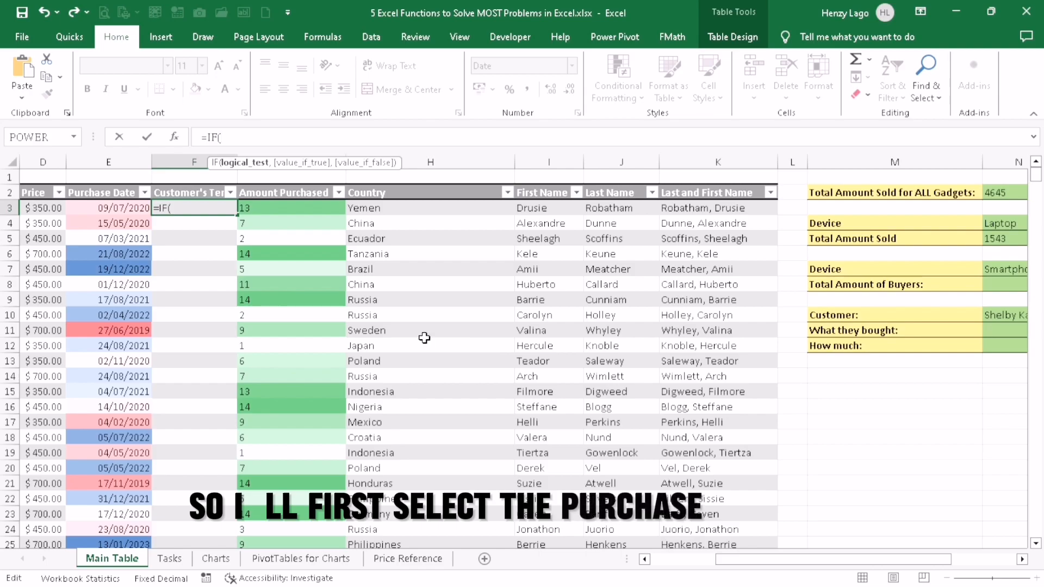
pyautogui.click(113, 209)
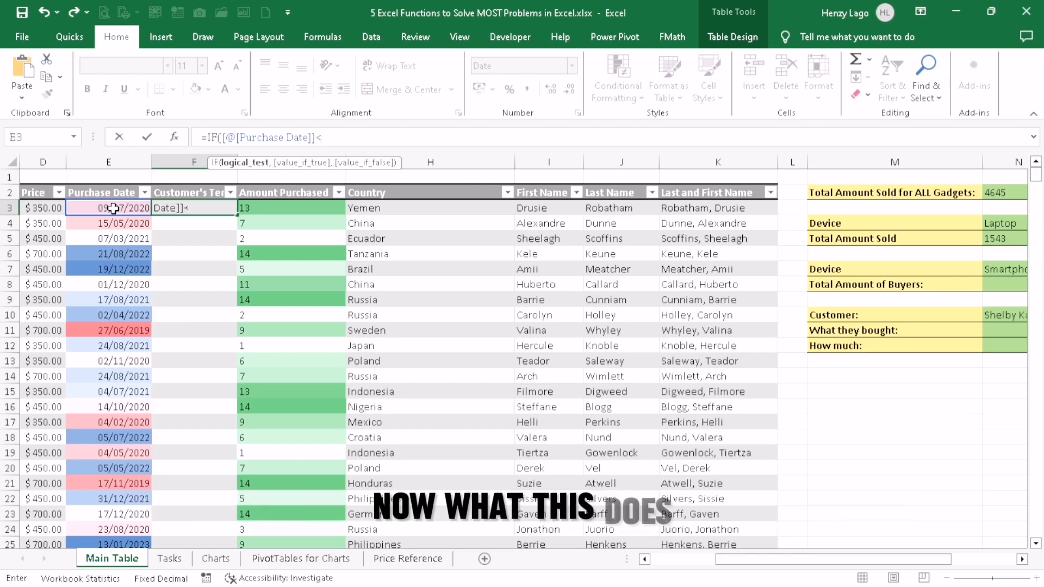
pyautogui.write('DATE')
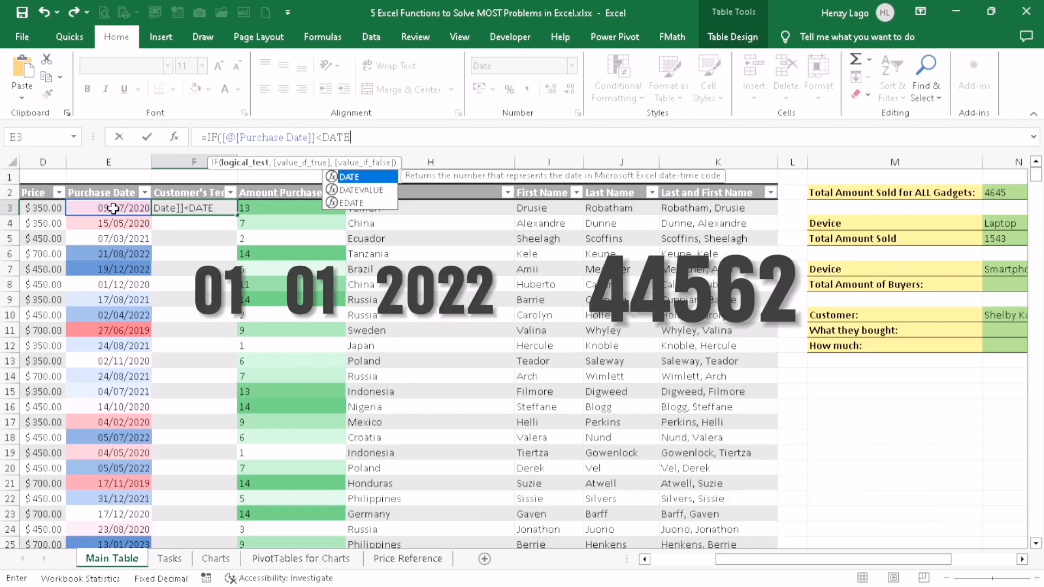
pyautogui.press('BackSpace')
pyautogui.press('BackSpace')
pyautogui.press('BackSpace')
pyautogui.press('BackSpace')
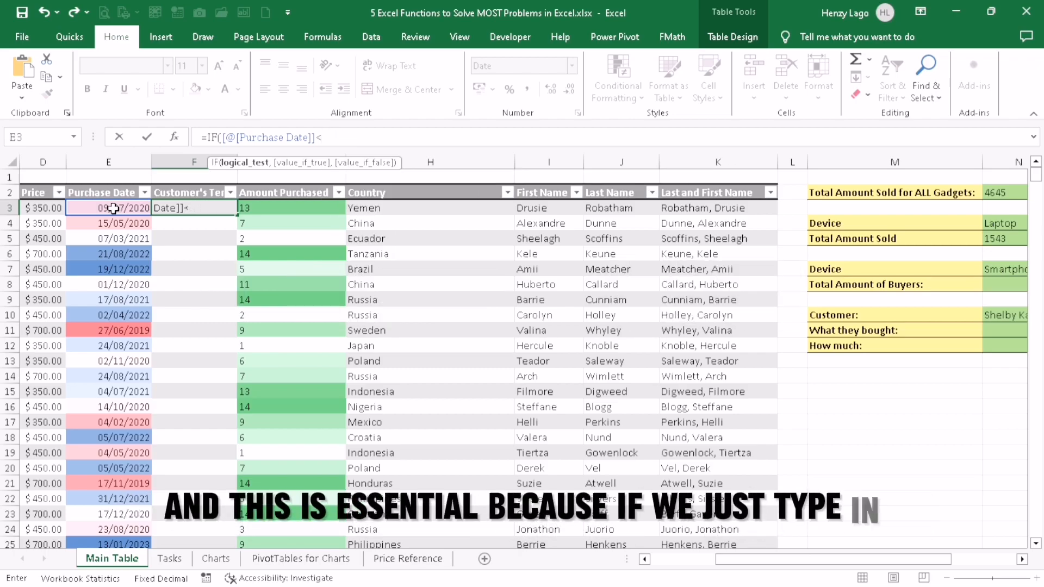
pyautogui.write('01/0')
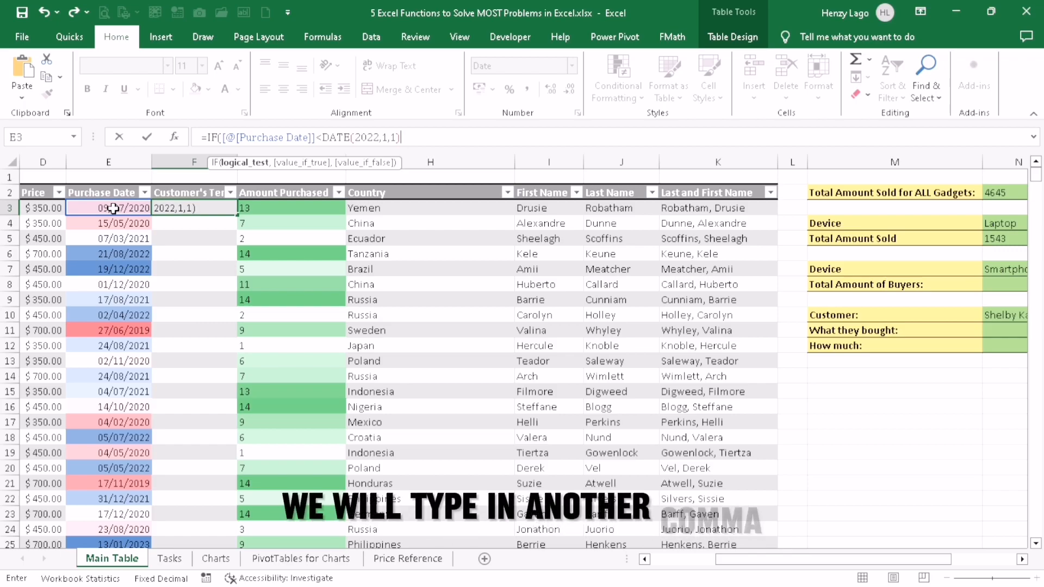
# Complete F3's IF formula with DATE(2022,1,1), "Longtime Customer" if true and "New Customer" if false, and fill it down the column.
pyautogui.write(',"Longtime Customer')
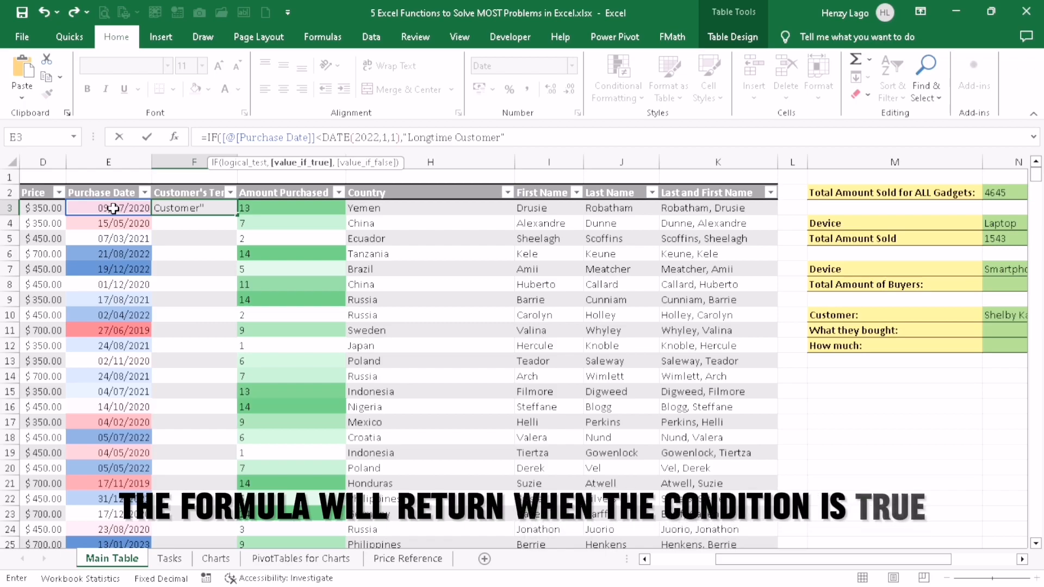
pyautogui.write(',')
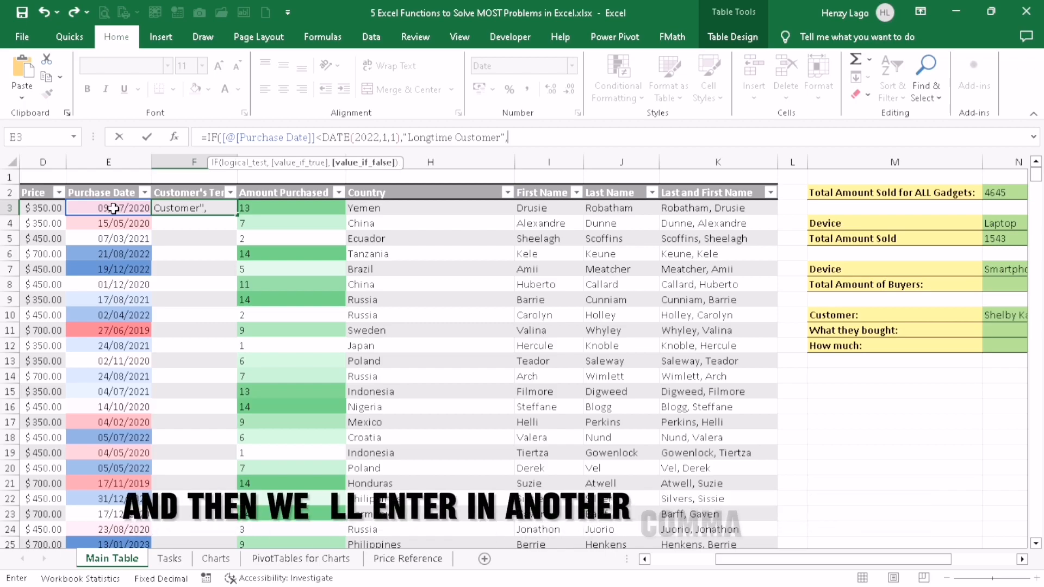
pyautogui.write('"New Customer')
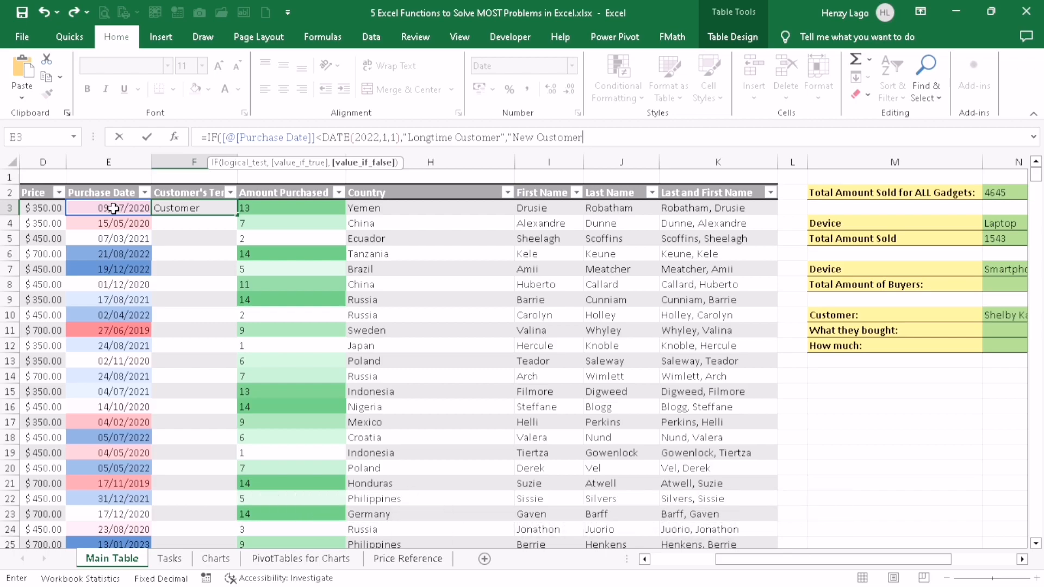
pyautogui.write('")')
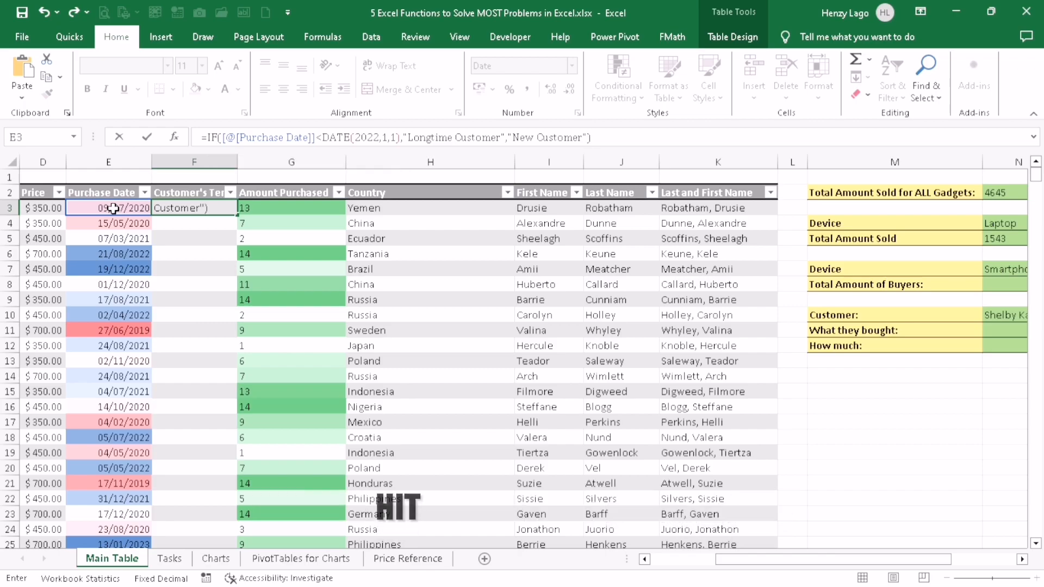
pyautogui.press('Return')
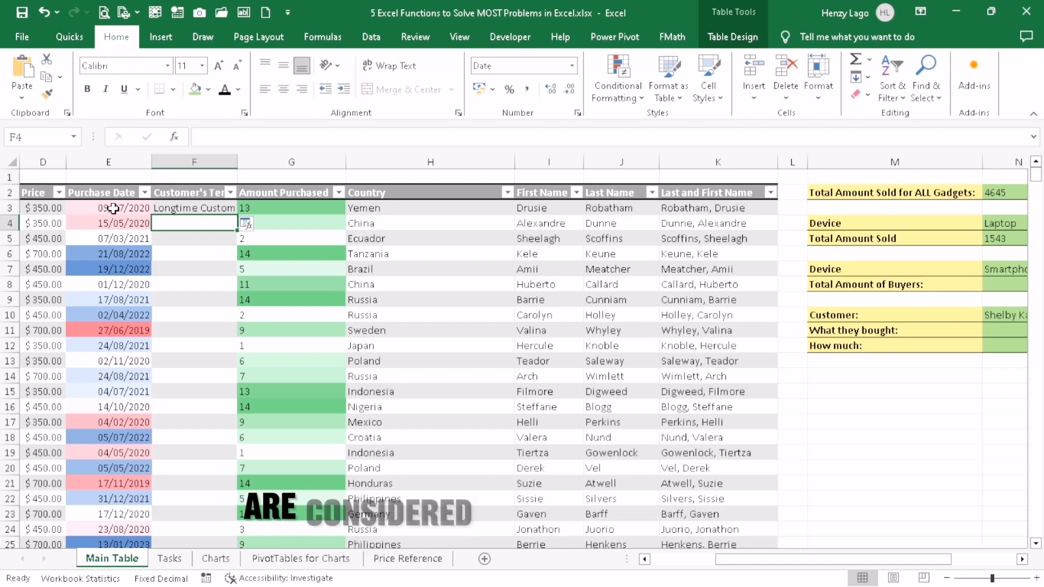
pyautogui.click(228, 209)
pyautogui.doubleClick(237, 214)
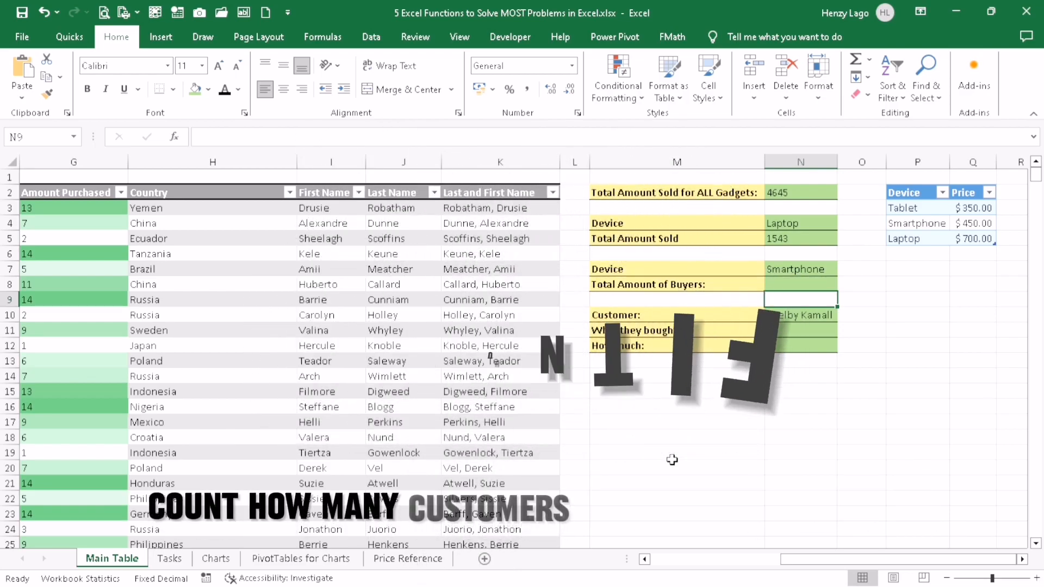
# Enter =COUNTIF(sales[Device],N7) in cell N8 to count the buyers of the smartphone device.
pyautogui.click(796, 279)
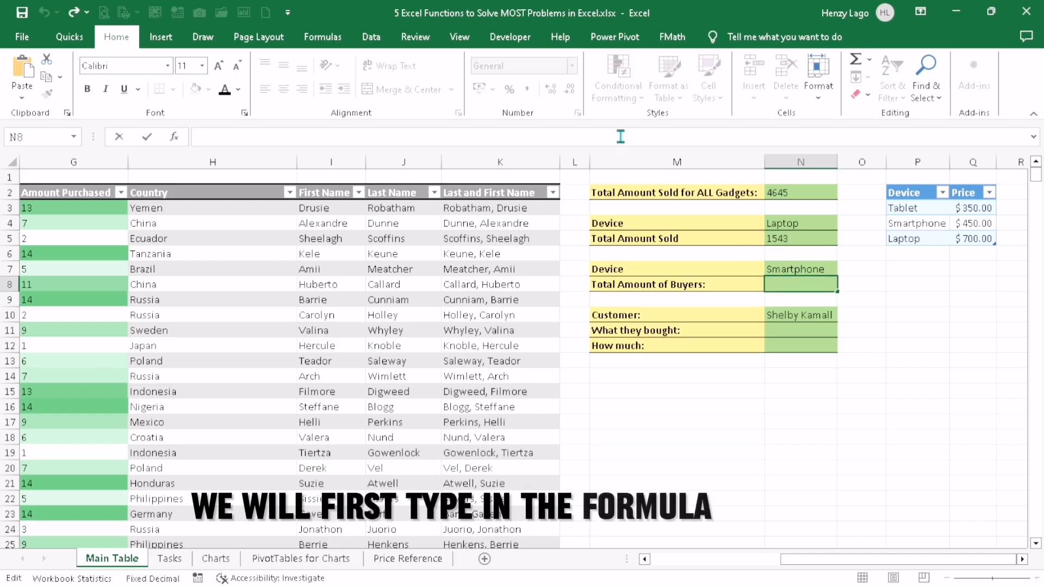
pyautogui.write('=COUNTIF')
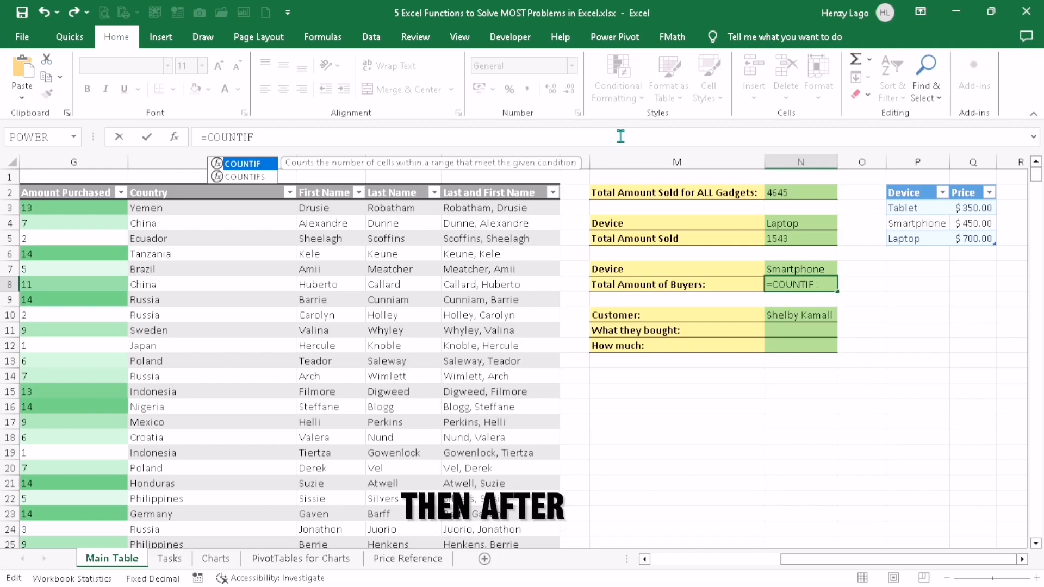
pyautogui.write('(')
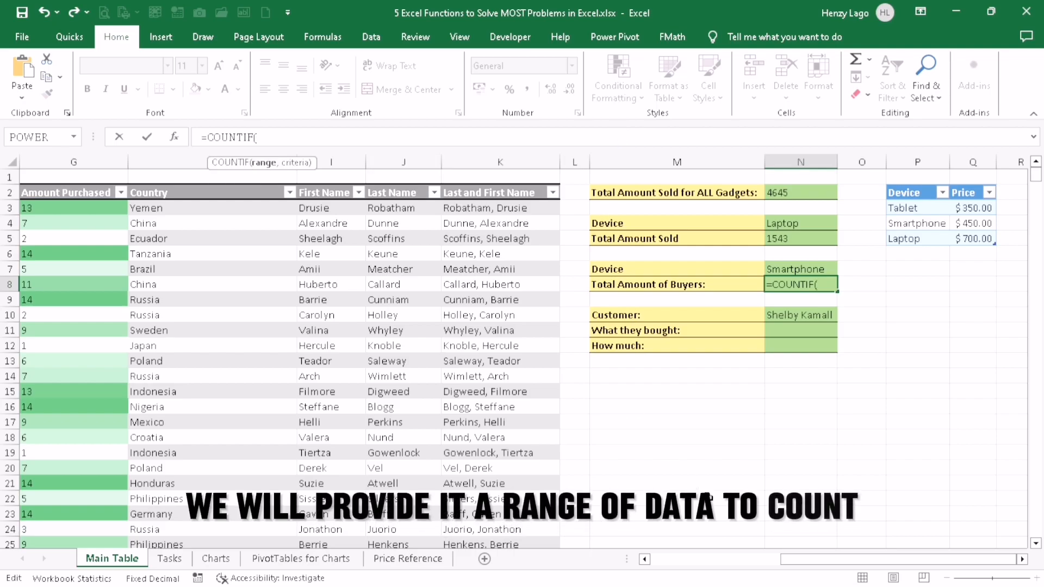
pyautogui.moveTo(792, 560); pyautogui.dragTo(665, 563)
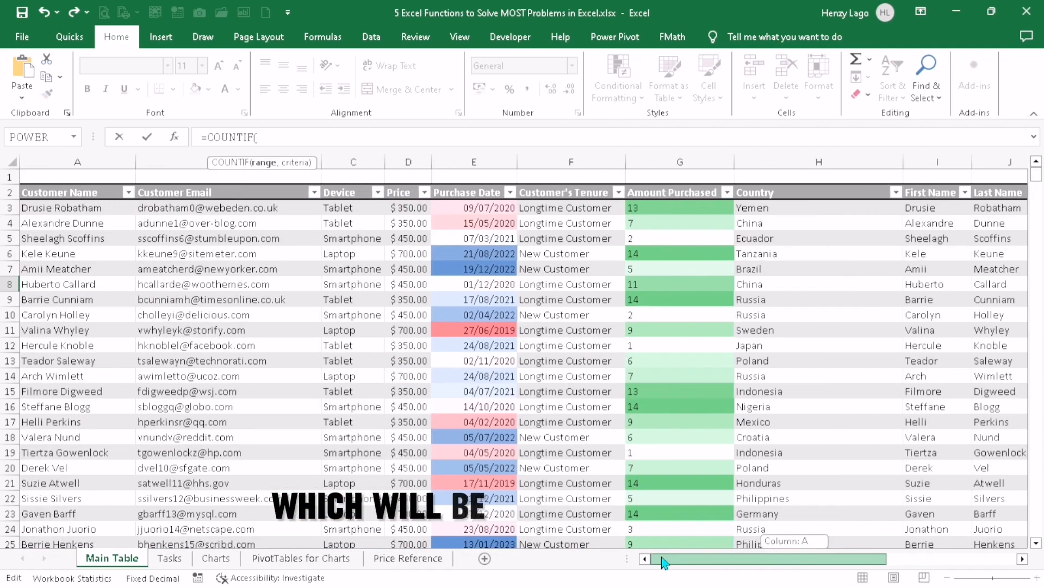
pyautogui.click(348, 185)
pyautogui.write(',')
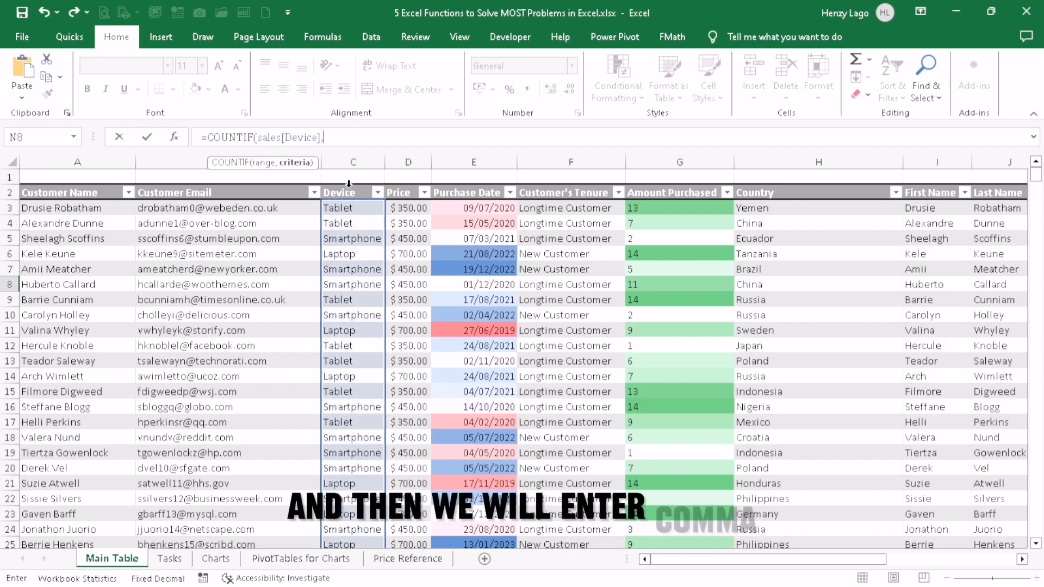
pyautogui.moveTo(688, 559); pyautogui.dragTo(775, 559)
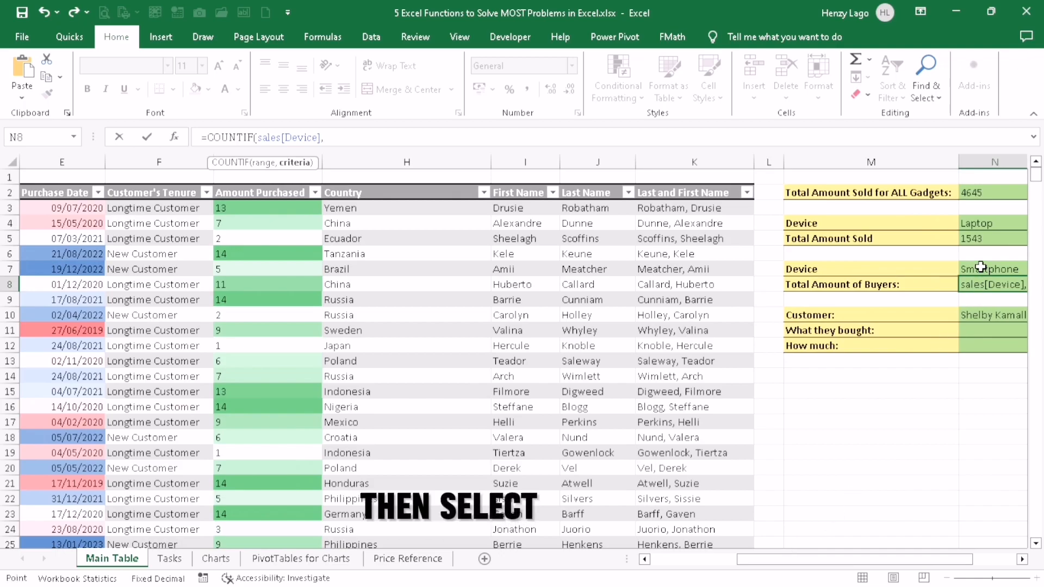
pyautogui.click(981, 267)
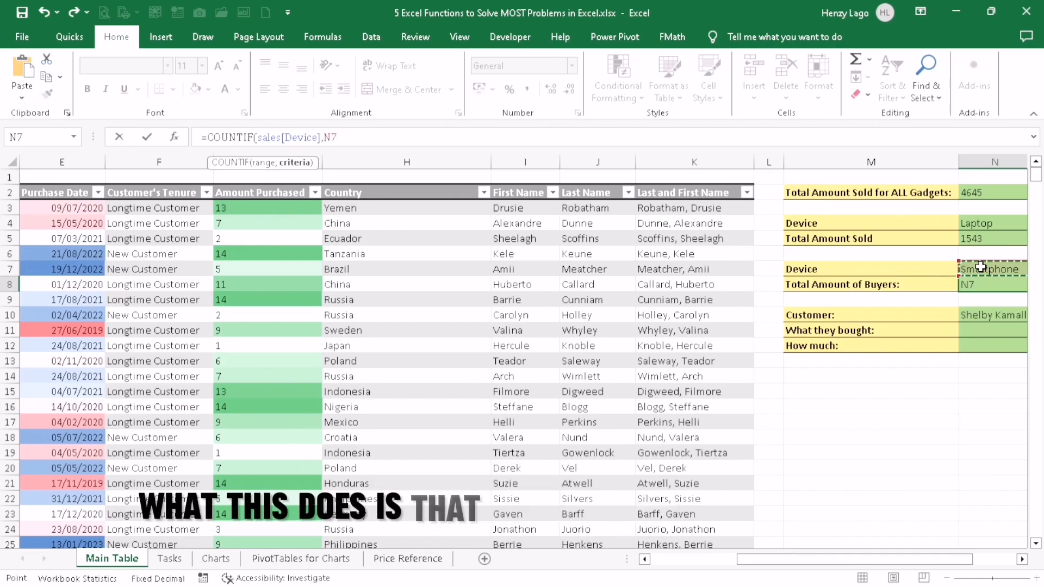
pyautogui.moveTo(849, 561); pyautogui.dragTo(928, 561)
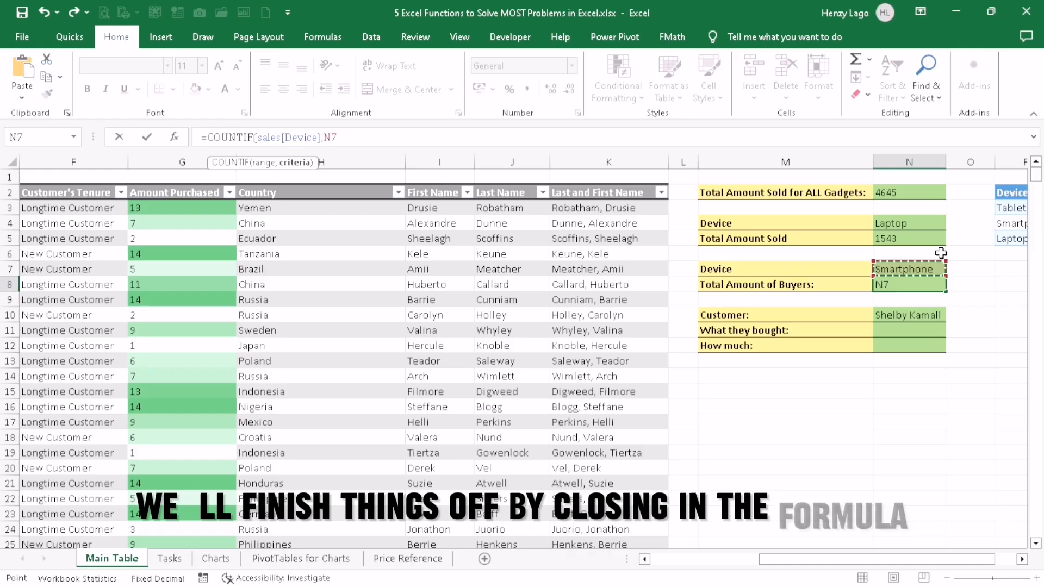
pyautogui.write(')')
pyautogui.press('Return')
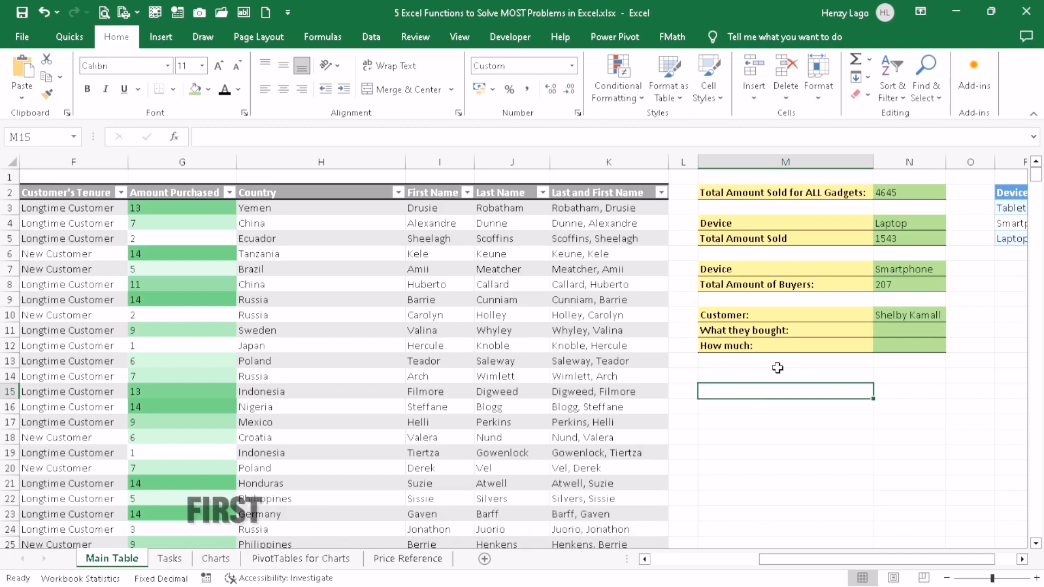
# Start an INDEX formula in cell N11 for What they bought, using sales[Device] as the array.
pyautogui.click(903, 330)
pyautogui.click(666, 136)
pyautogui.write('=INDEX(')
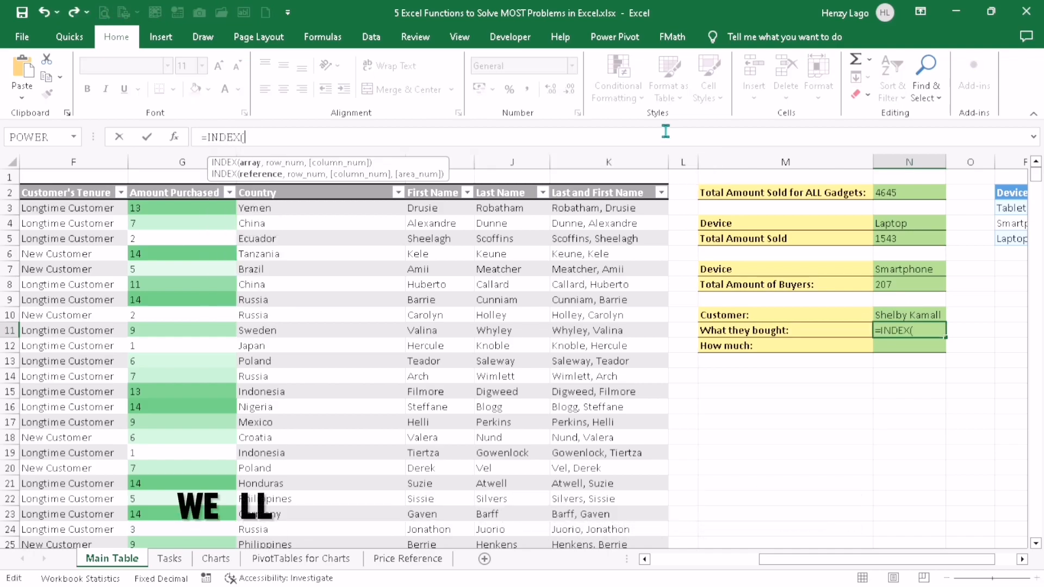
pyautogui.moveTo(787, 561); pyautogui.dragTo(654, 555)
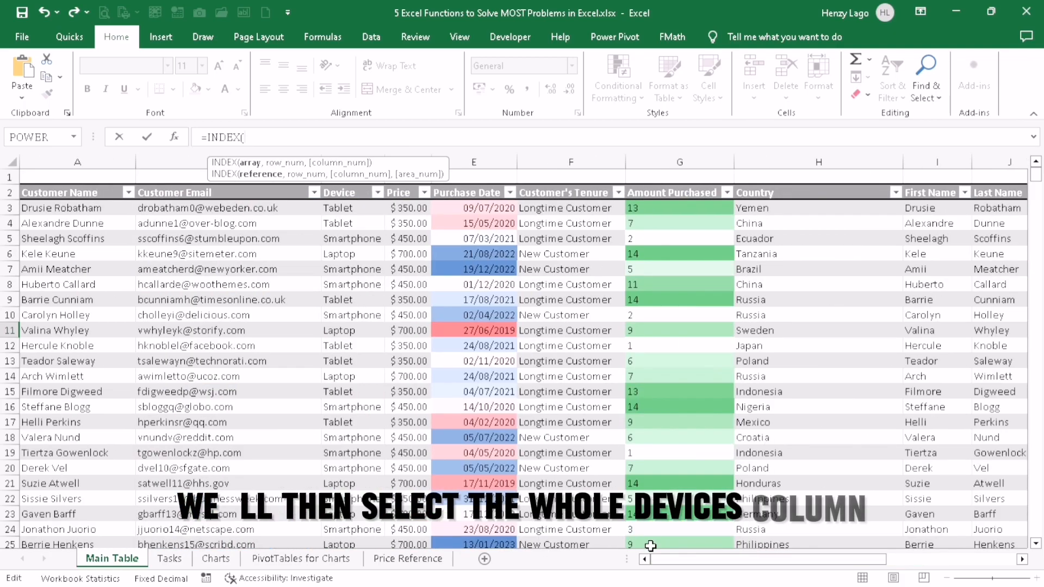
pyautogui.click(344, 184)
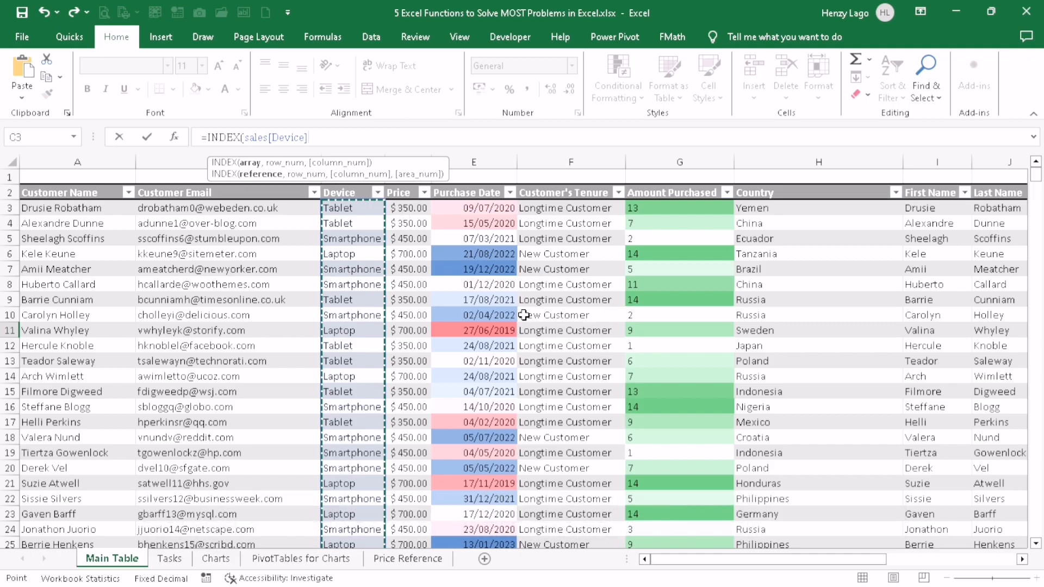
# Add MATCH(N10,sales[Customer Name],0) as the row number of N11's INDEX formula and enter the formula.
pyautogui.write(',MATCH(')
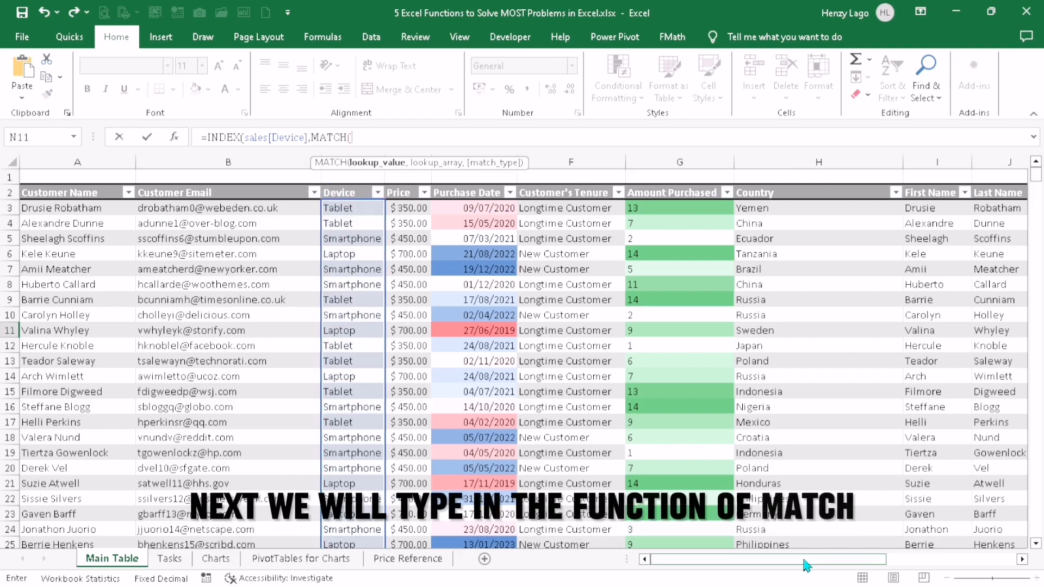
pyautogui.hscroll(3, 805, 561)
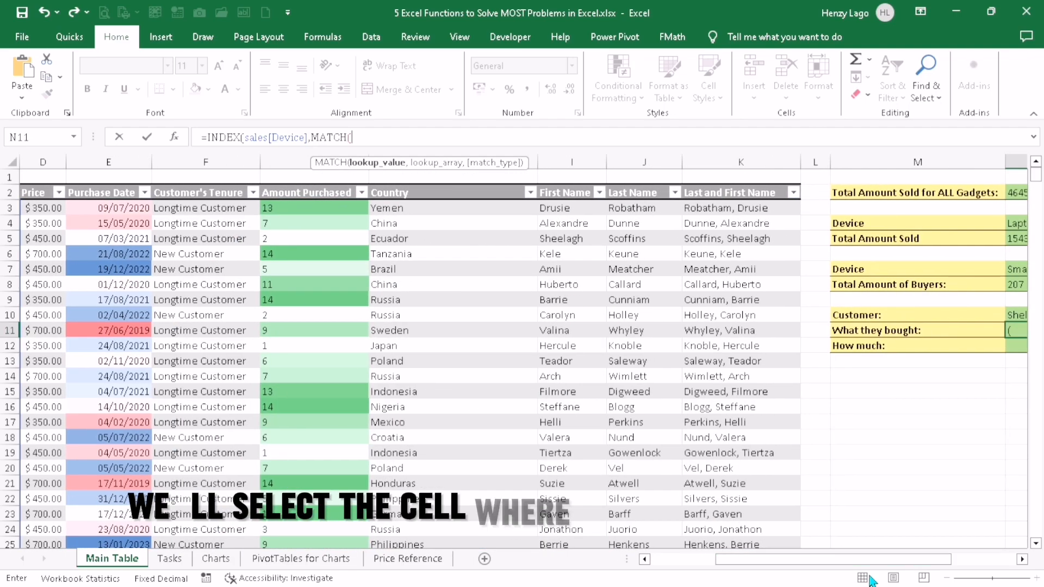
pyautogui.hscroll(3, 814, 565)
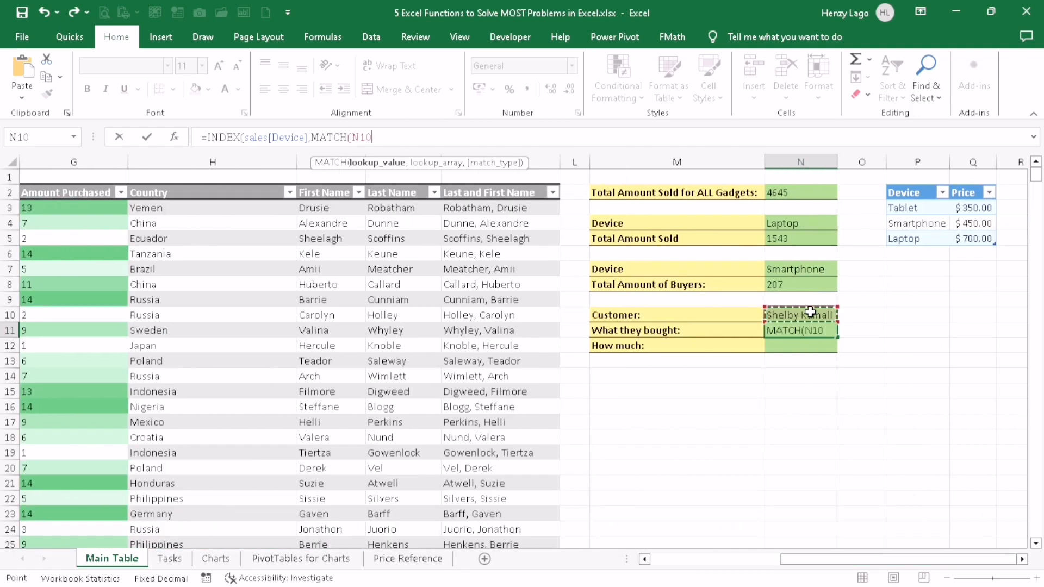
pyautogui.write(',')
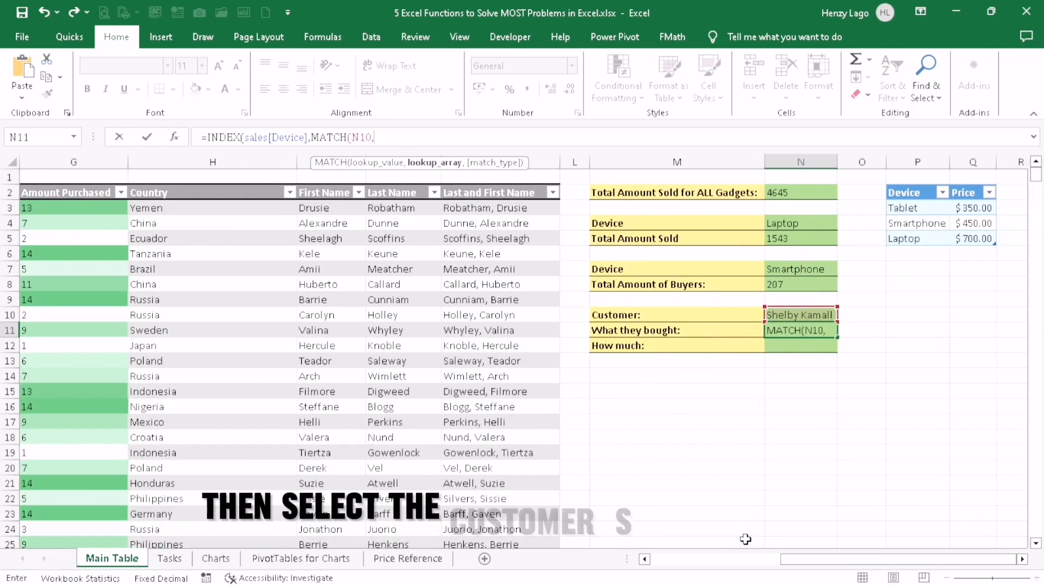
pyautogui.hscroll(-6, 805, 560)
pyautogui.click(74, 183)
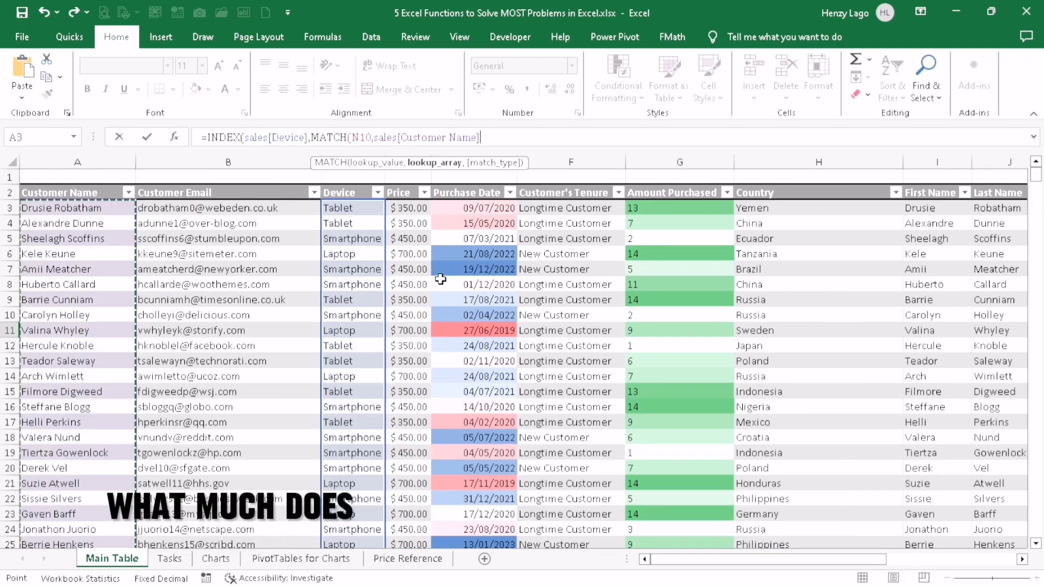
pyautogui.hscroll(4, 843, 535)
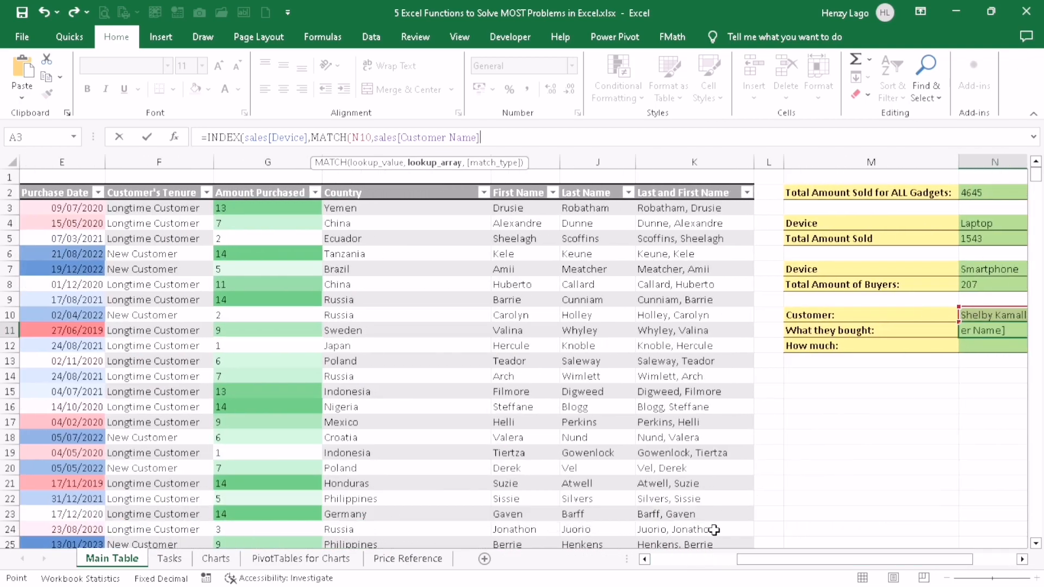
pyautogui.hscroll(-4, 746, 570)
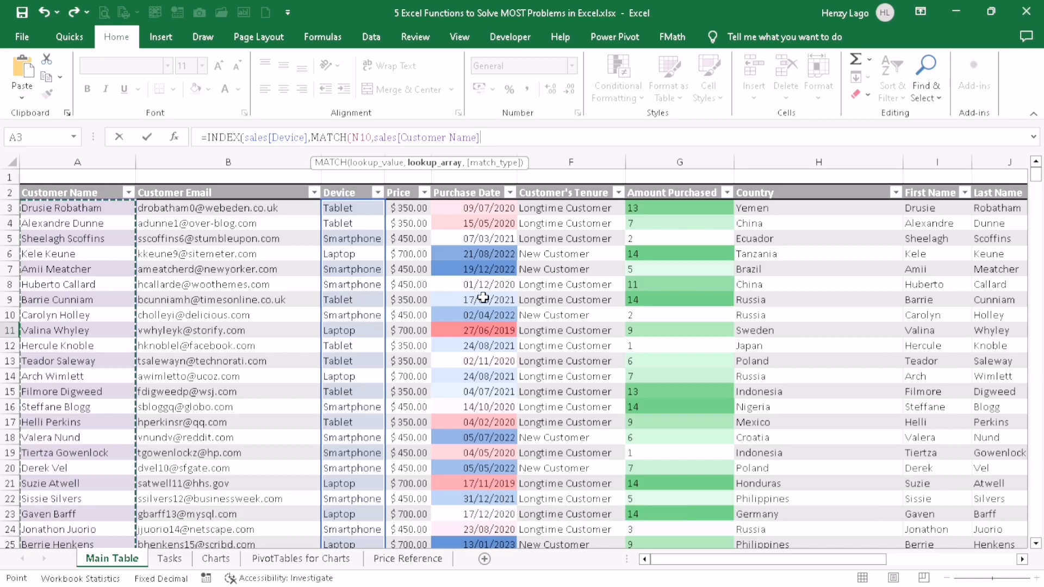
pyautogui.write(',')
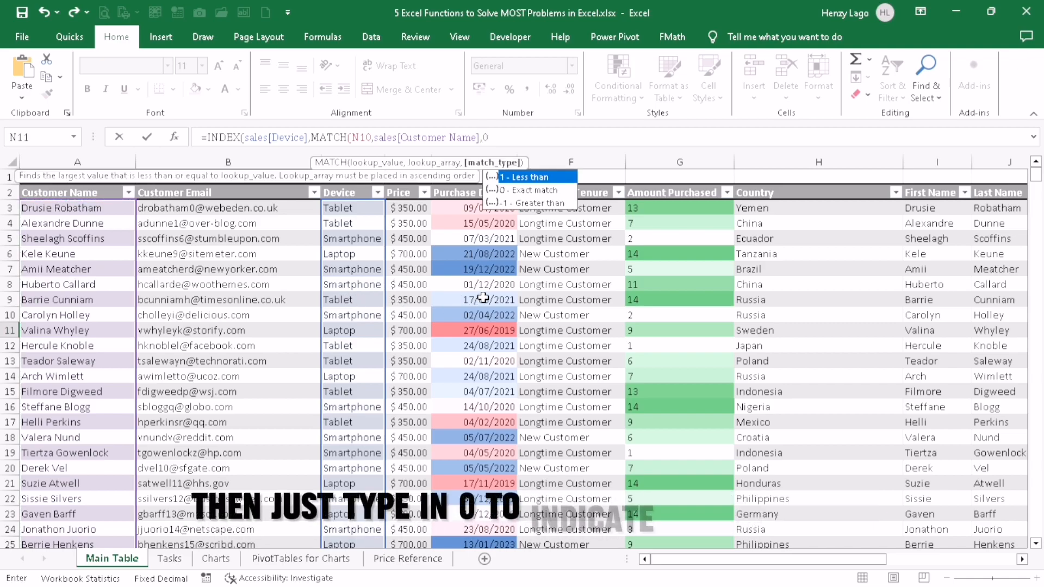
pyautogui.write('0)')
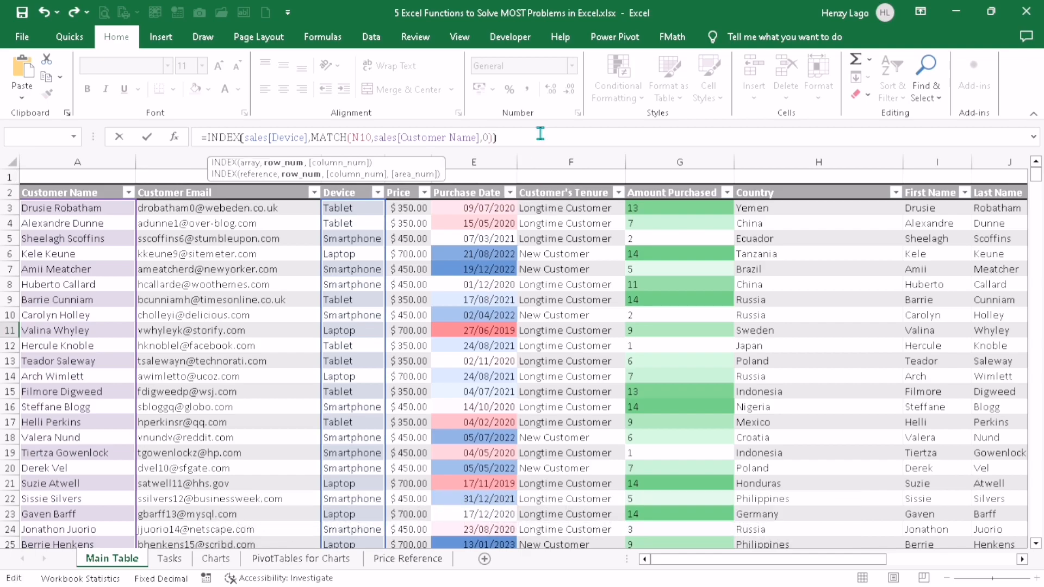
pyautogui.write(')')
pyautogui.press('Return')
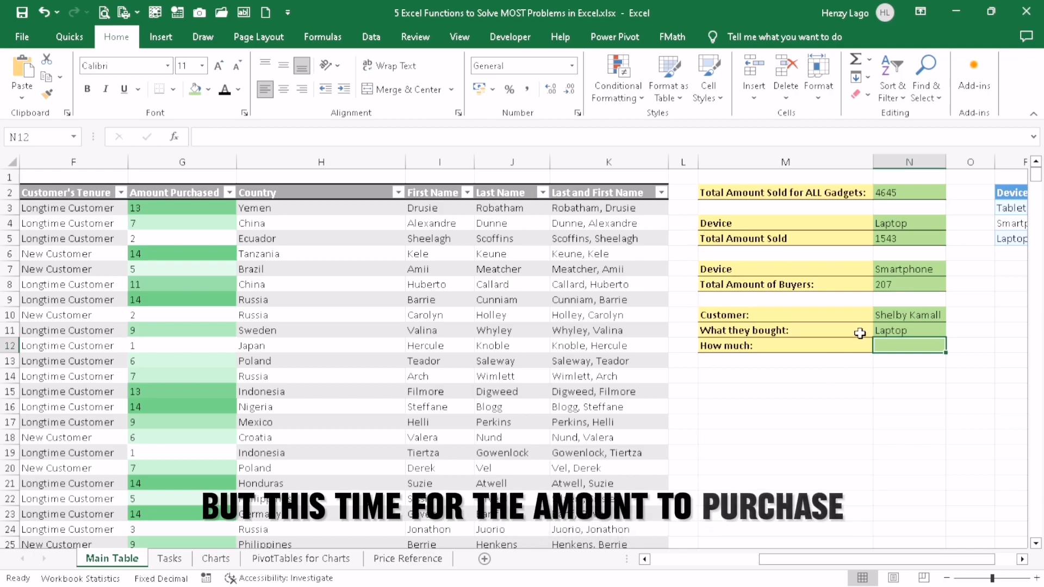
# Write an INDEX formula in N12 for How much, using sales[Amount Purchased] and a MATCH of N10 in sales[Customer Name].
pyautogui.click(530, 133)
pyautogui.write('=')
pyautogui.write('INDEX(sales[Amount Purchased],MATCH(N10,sales[Customer Name')
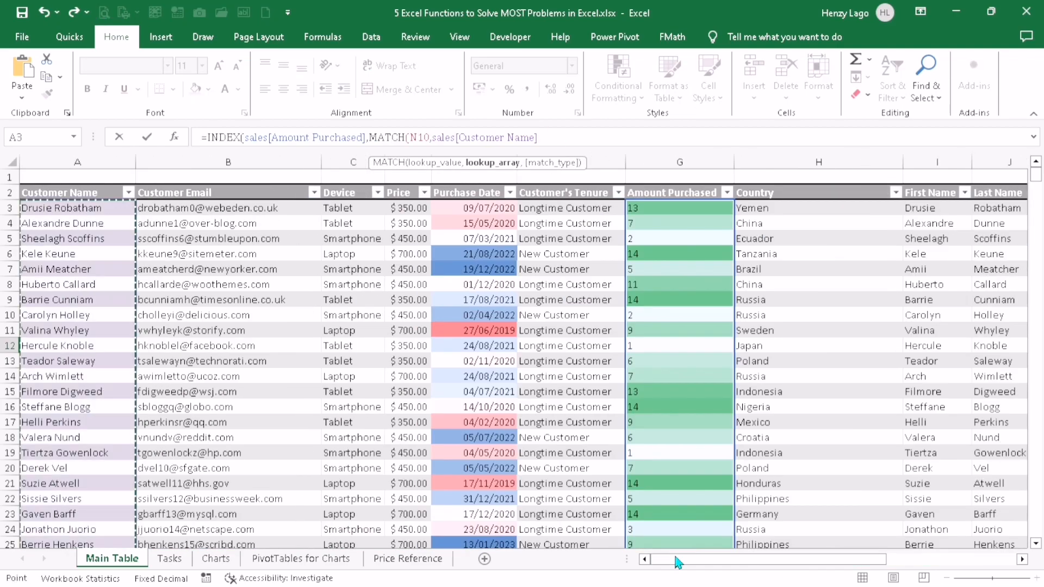